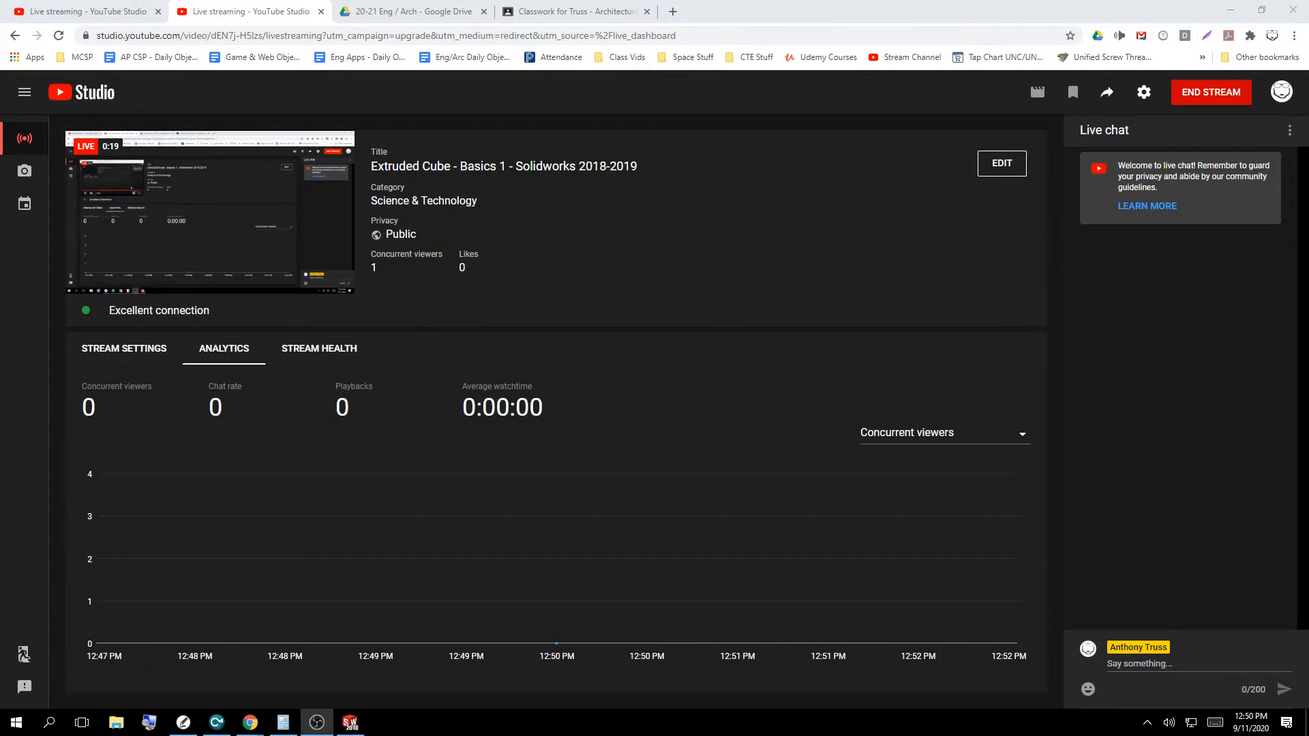
click(571, 446)
click(570, 465)
click(834, 544)
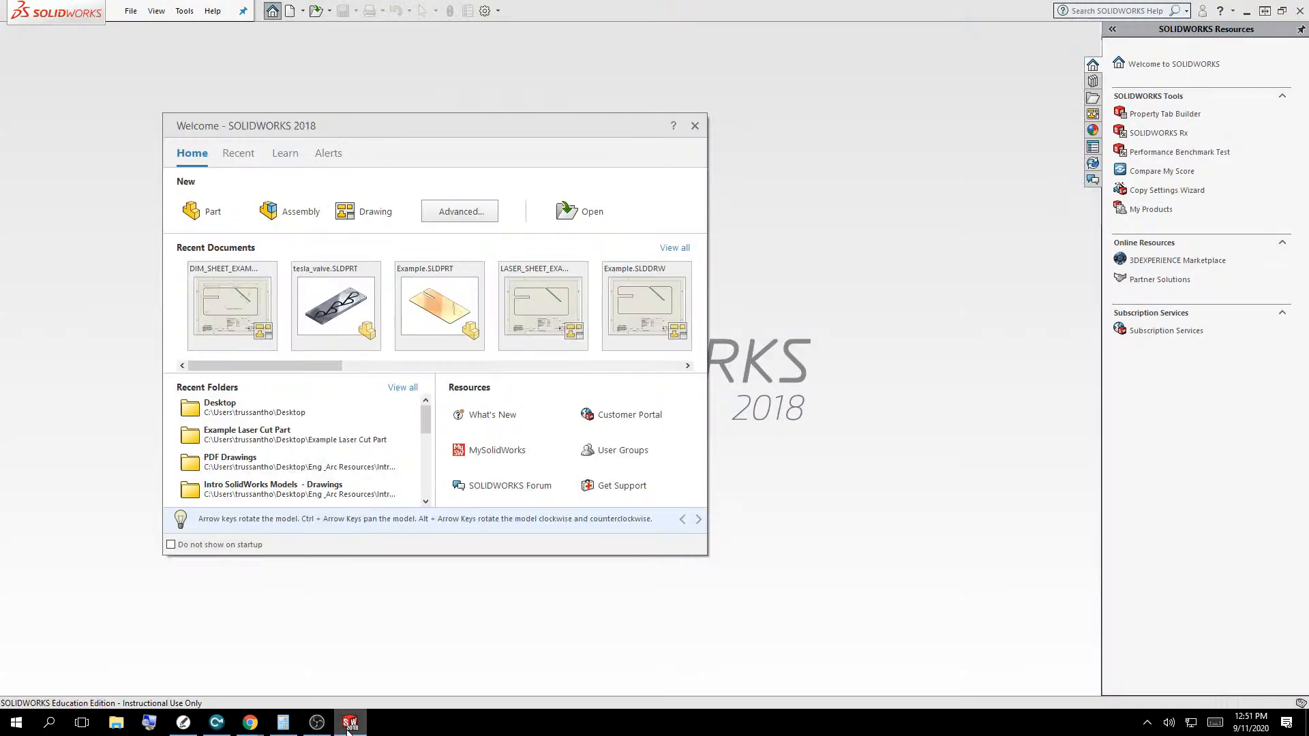
Step: Switch to SOLIDWORKS and dismiss the Welcome window
click(350, 722)
drag(525, 131, 656, 162)
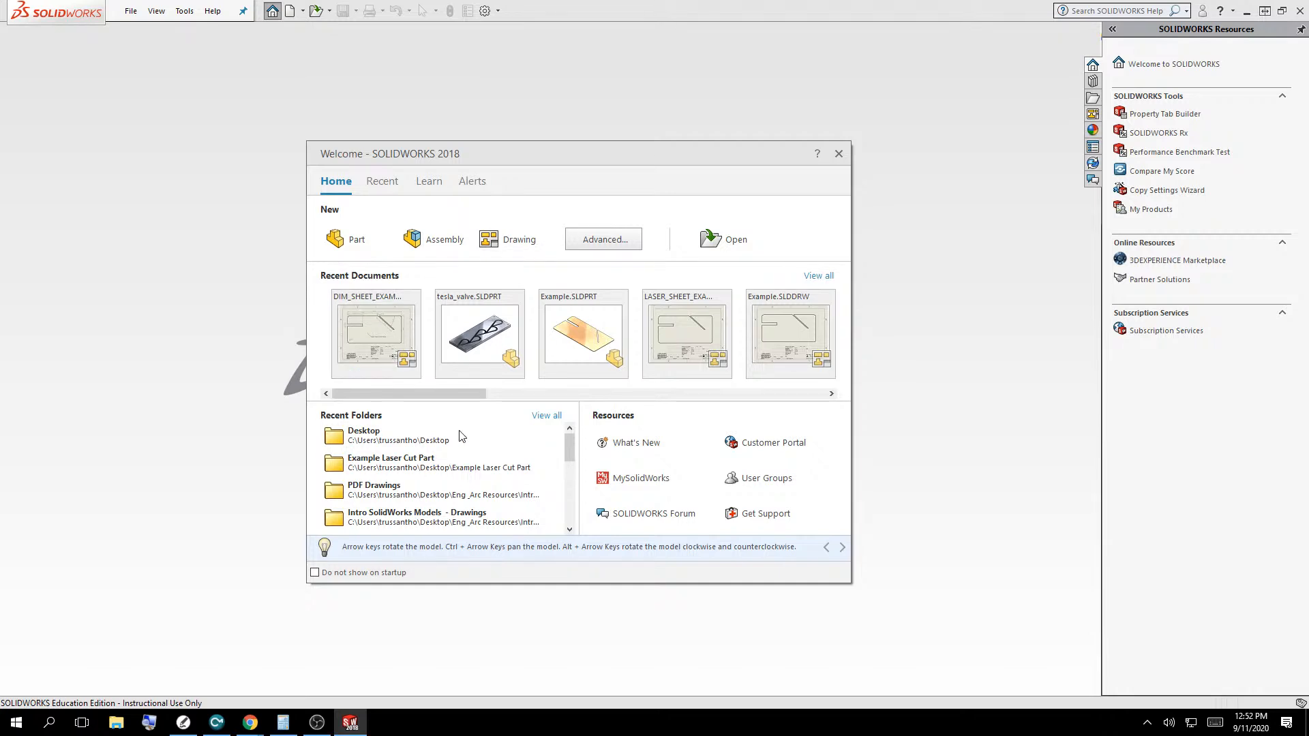
click(839, 154)
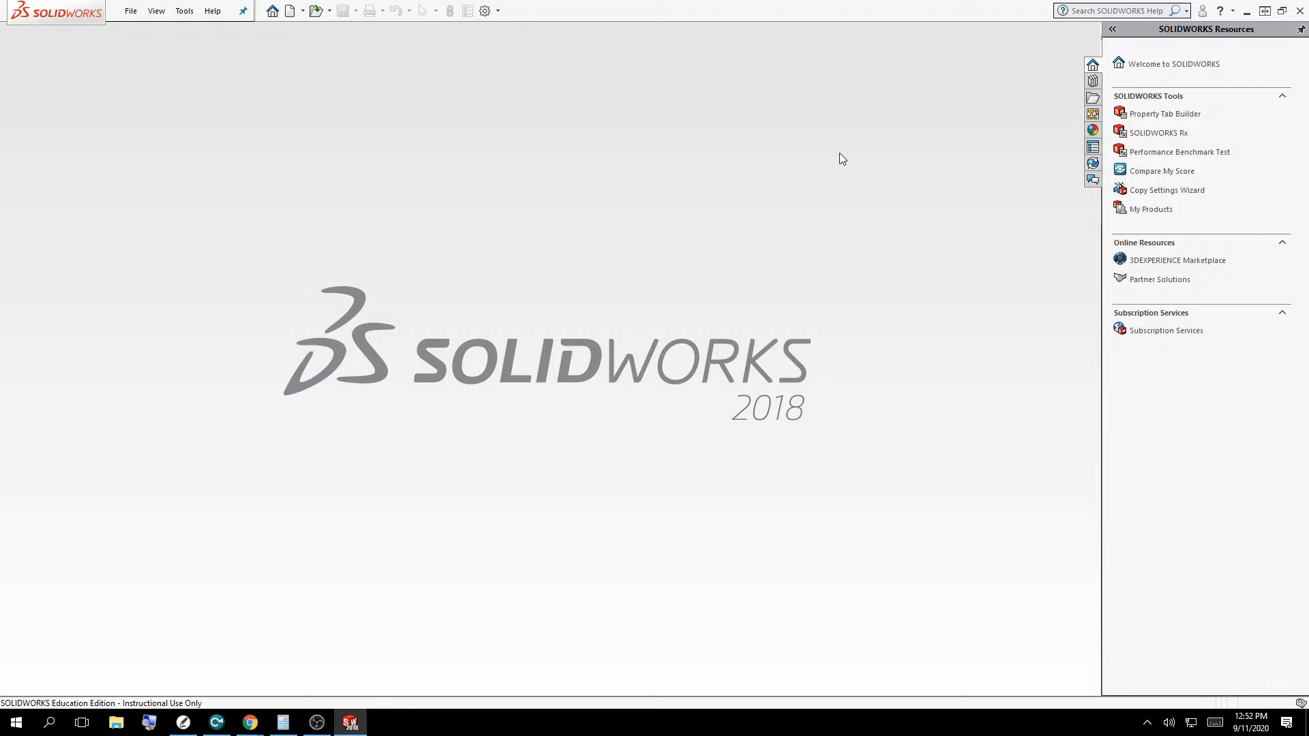
Step: Create a new Part document
click(130, 11)
click(136, 32)
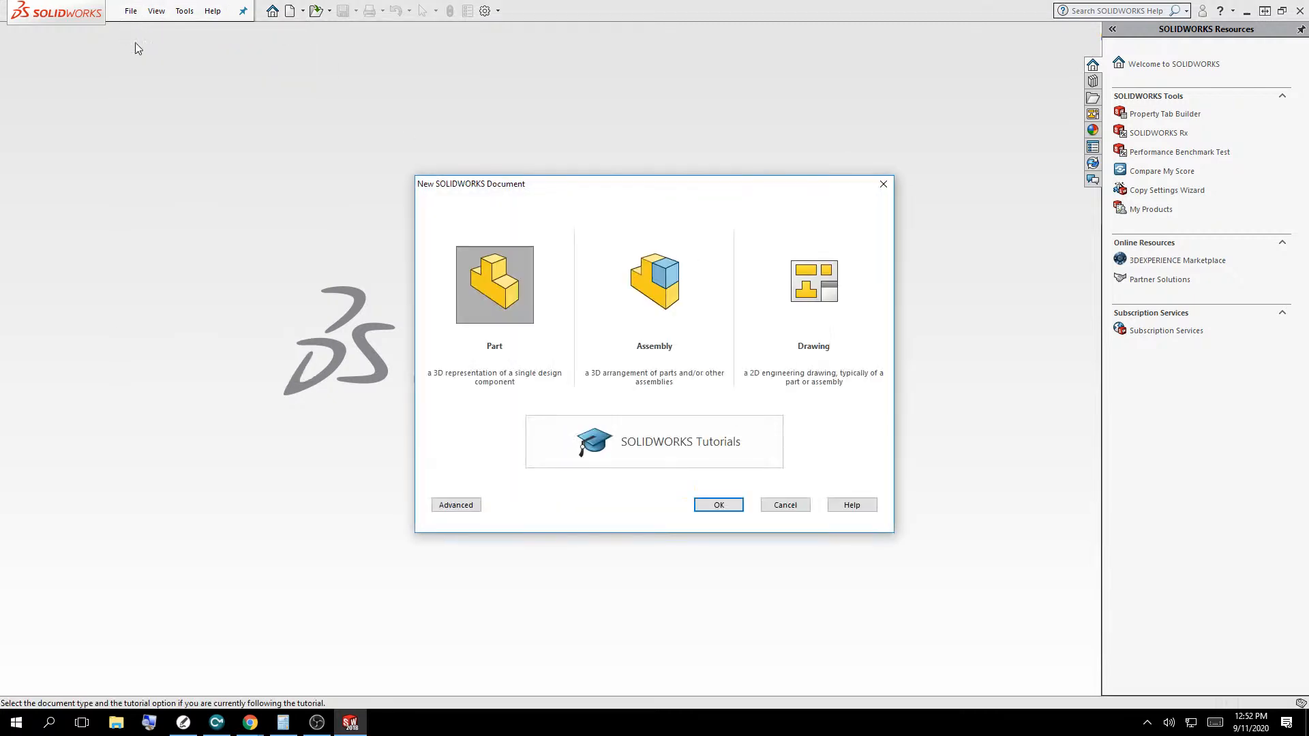
click(481, 301)
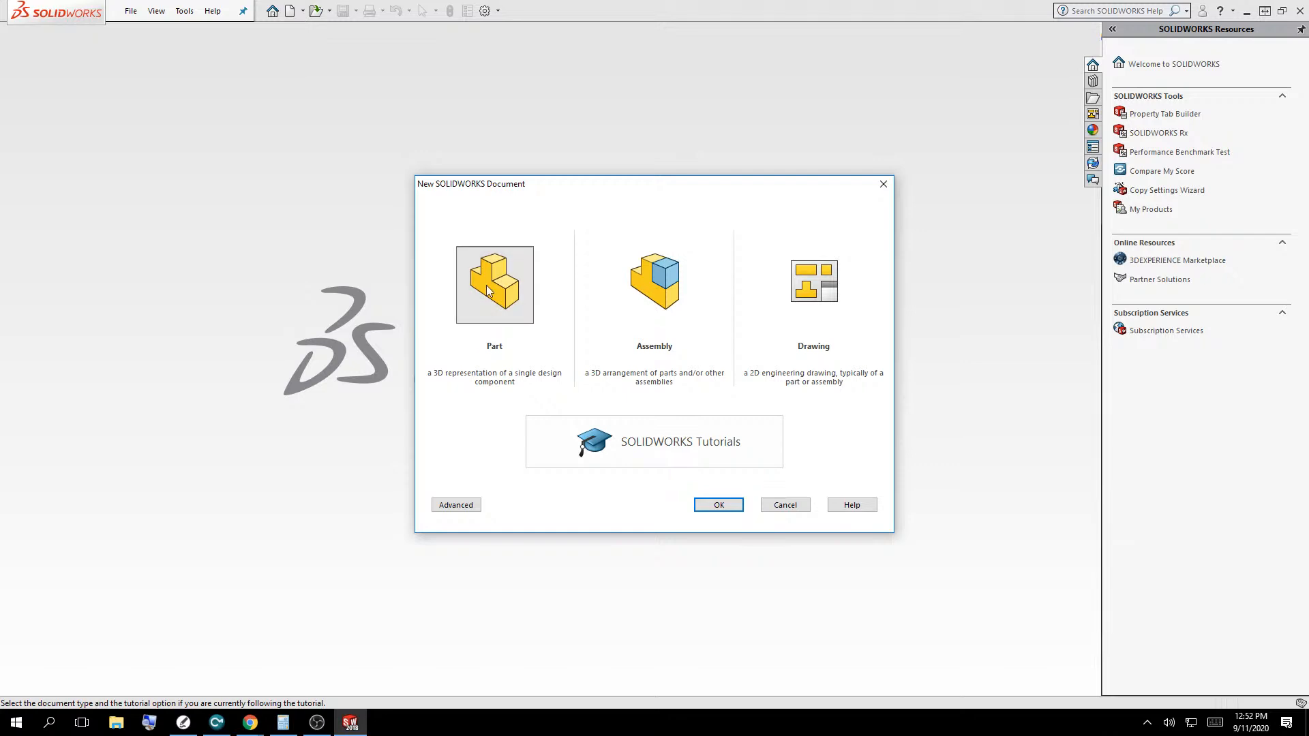
click(703, 503)
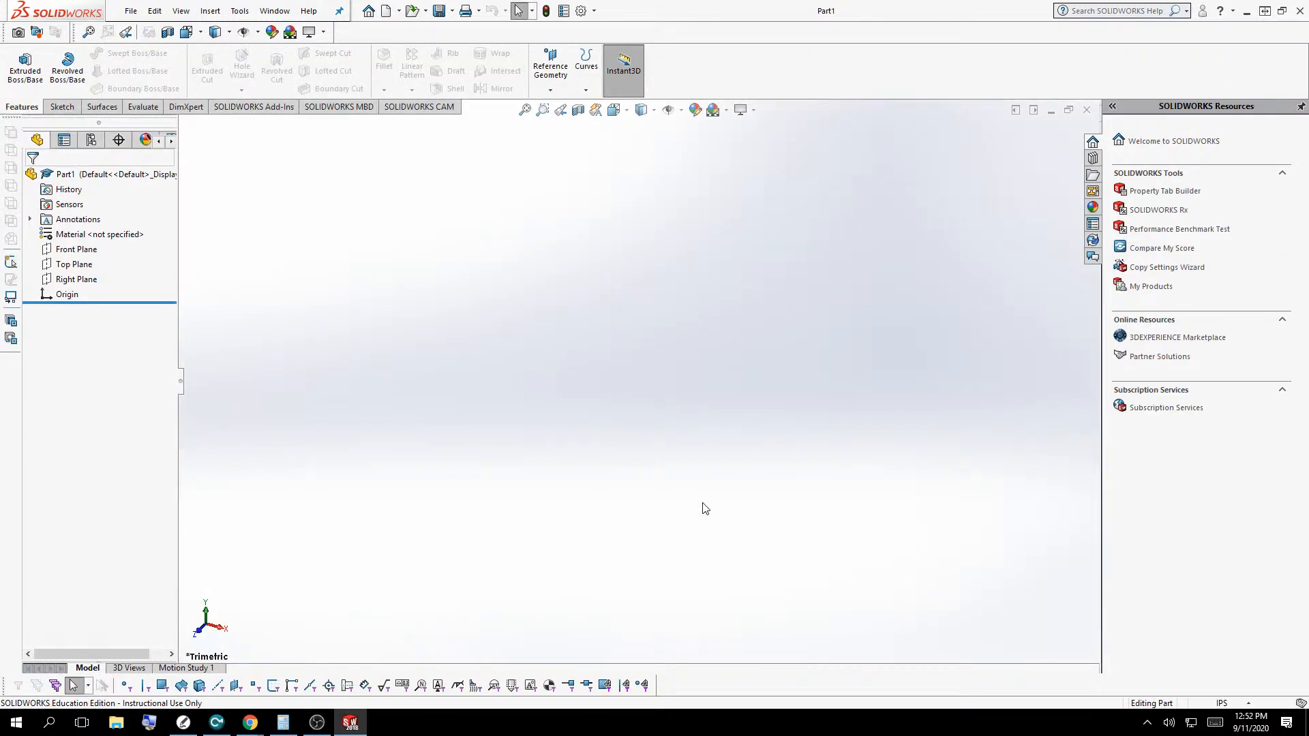
Step: Look through the Features, Sketch, Surfaces, Evaluate, DimXpert, Add-Ins, MBD and CAM command sets
click(53, 109)
click(100, 108)
click(140, 107)
click(183, 107)
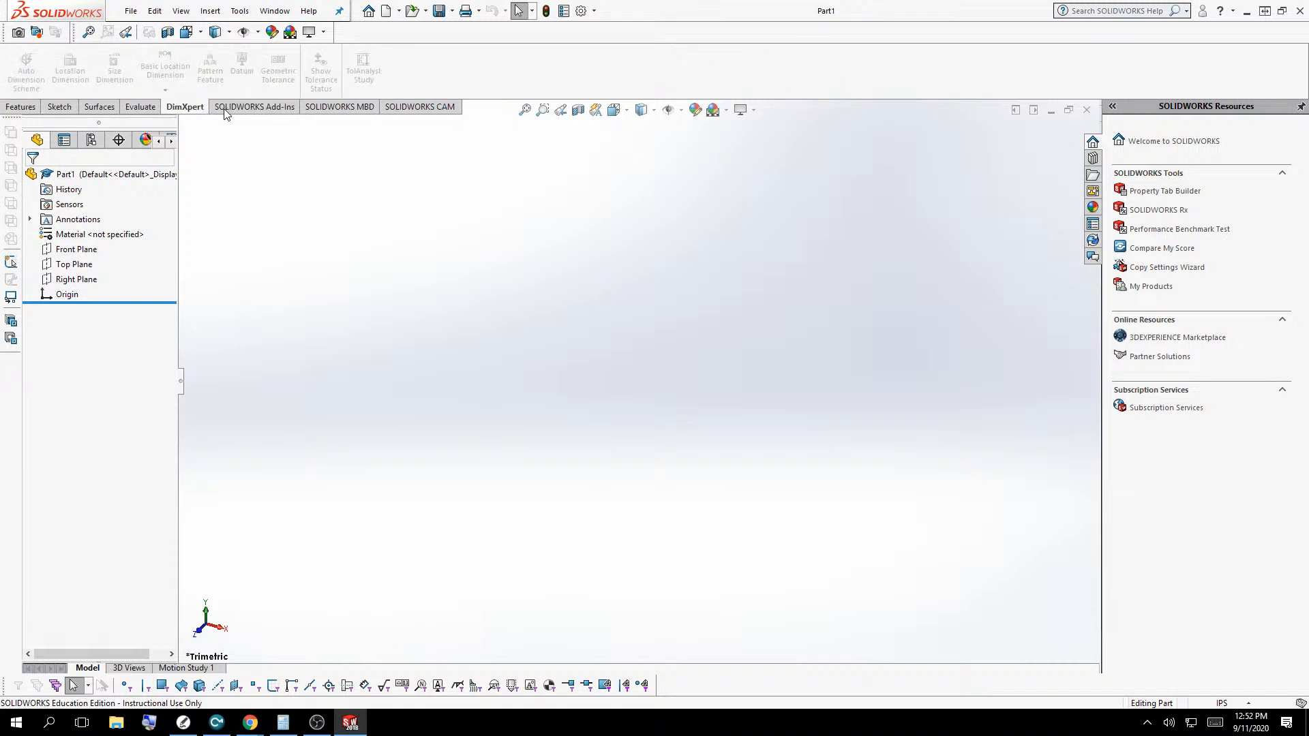
click(251, 107)
click(341, 108)
click(421, 107)
click(21, 107)
click(61, 108)
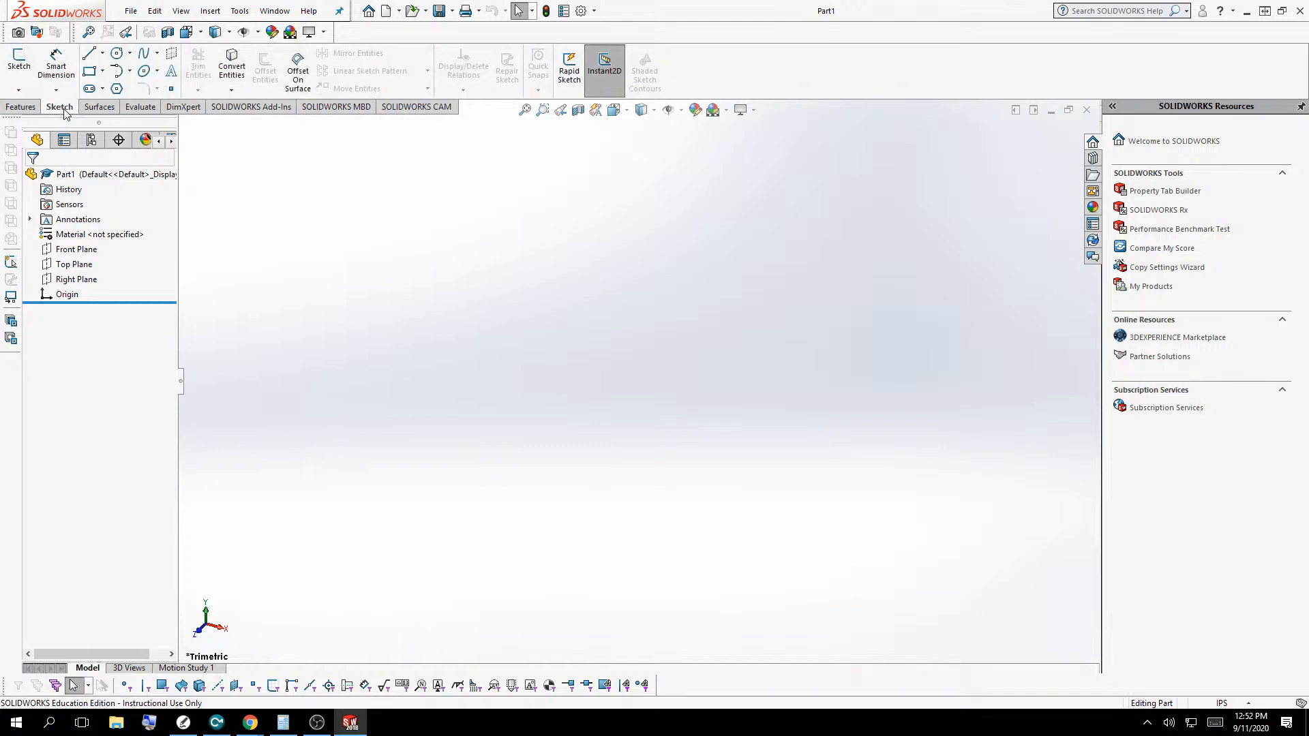
click(21, 108)
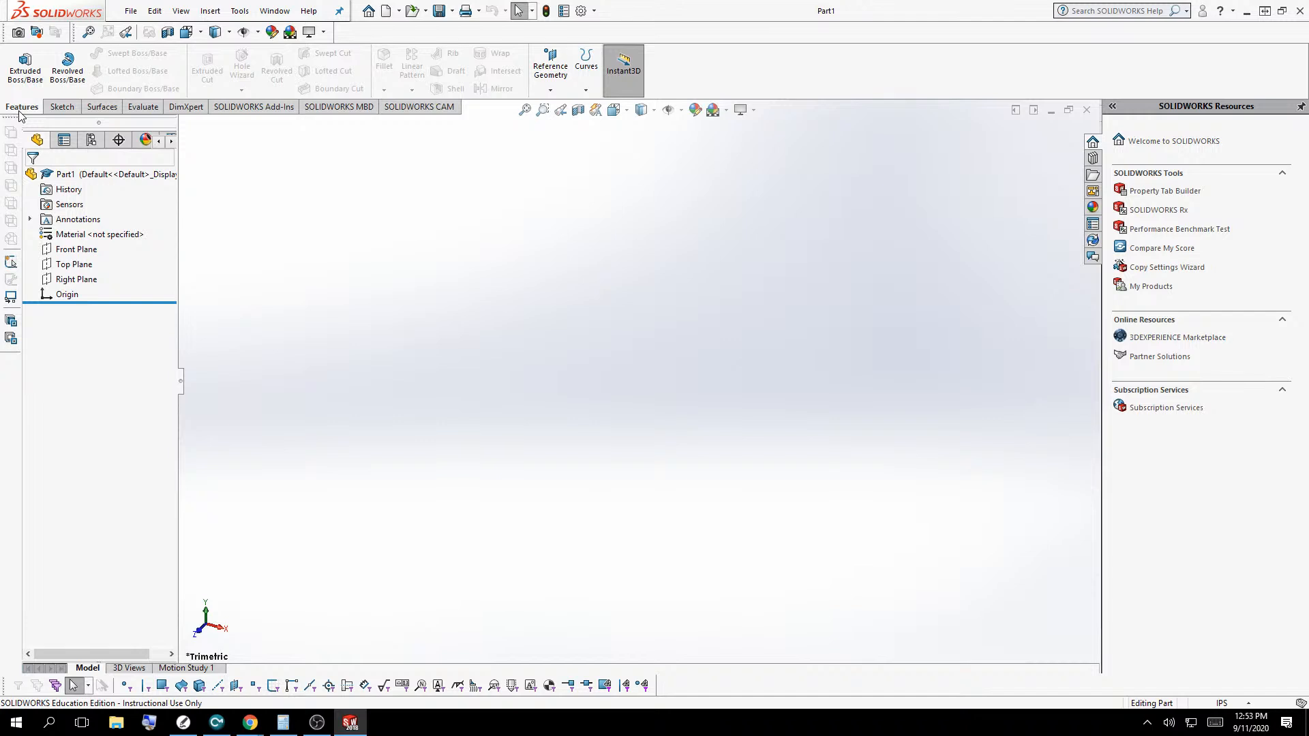
click(56, 109)
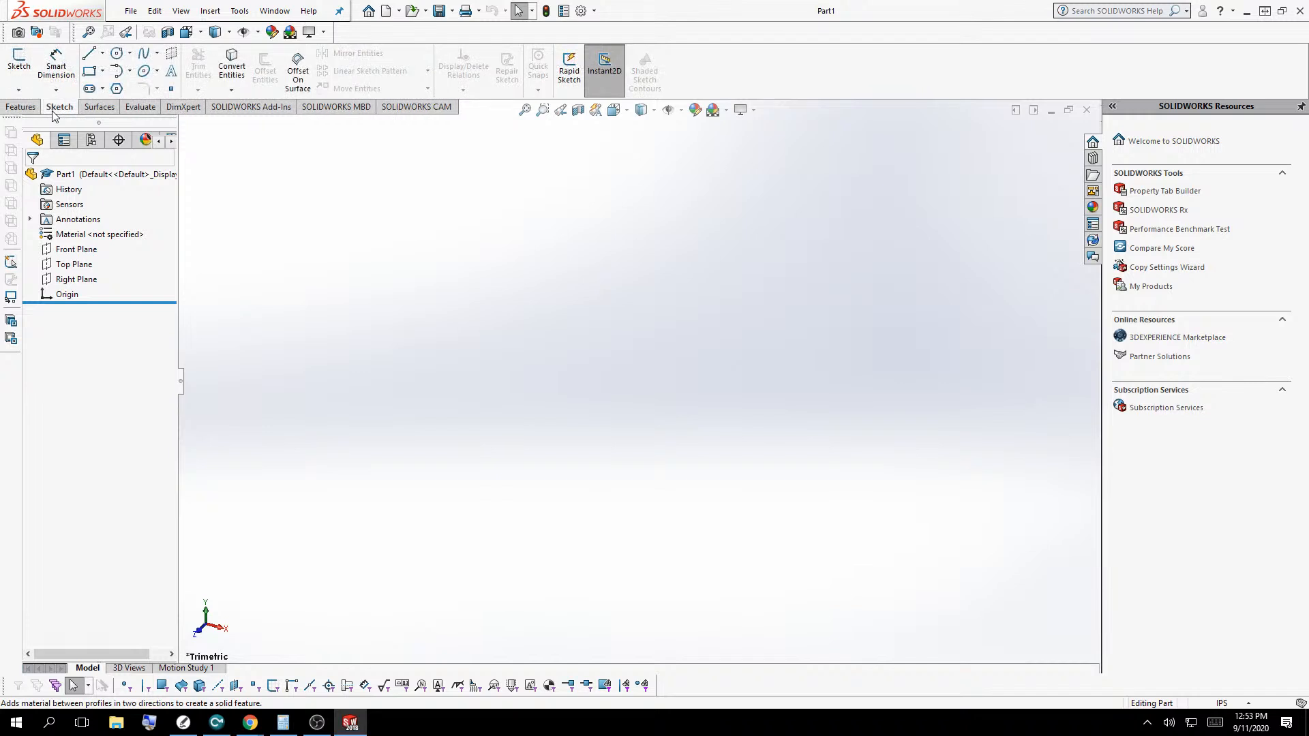
Step: Start an Extruded Boss/Base feature with its cross-section sketch on the Top Plane
click(20, 109)
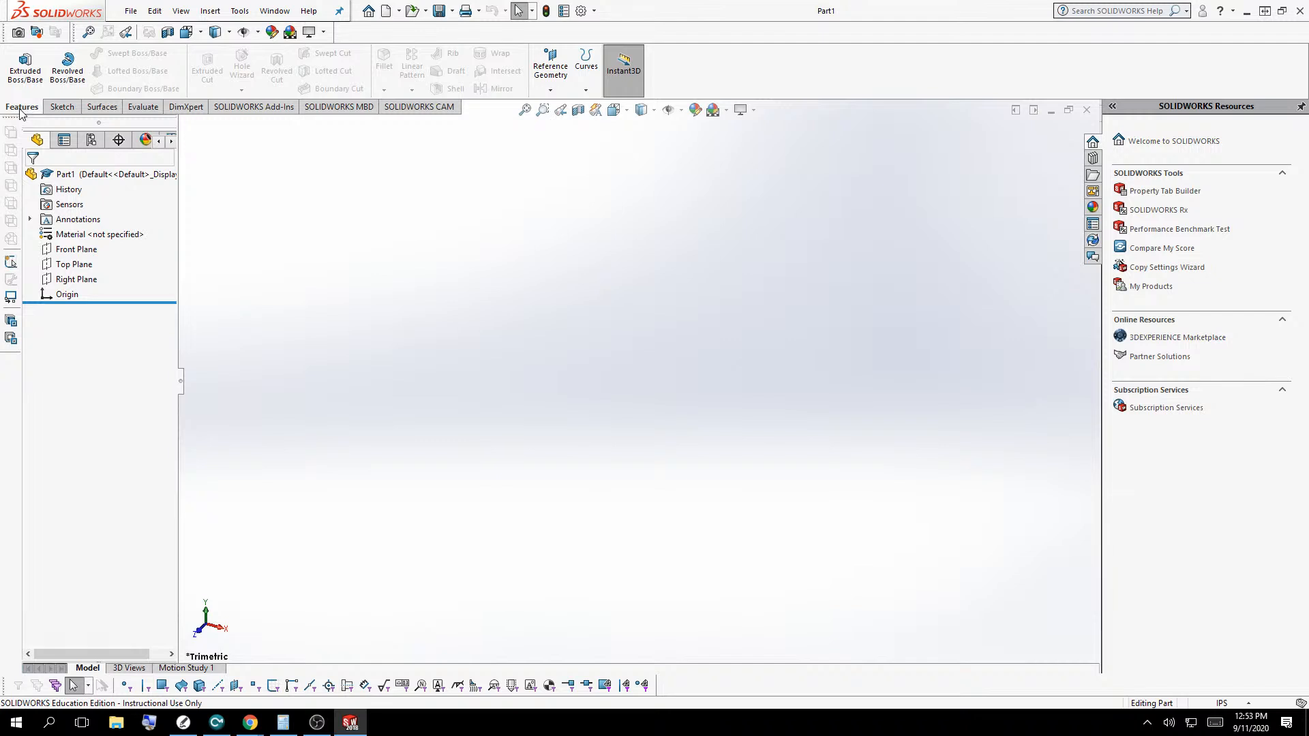
click(10, 68)
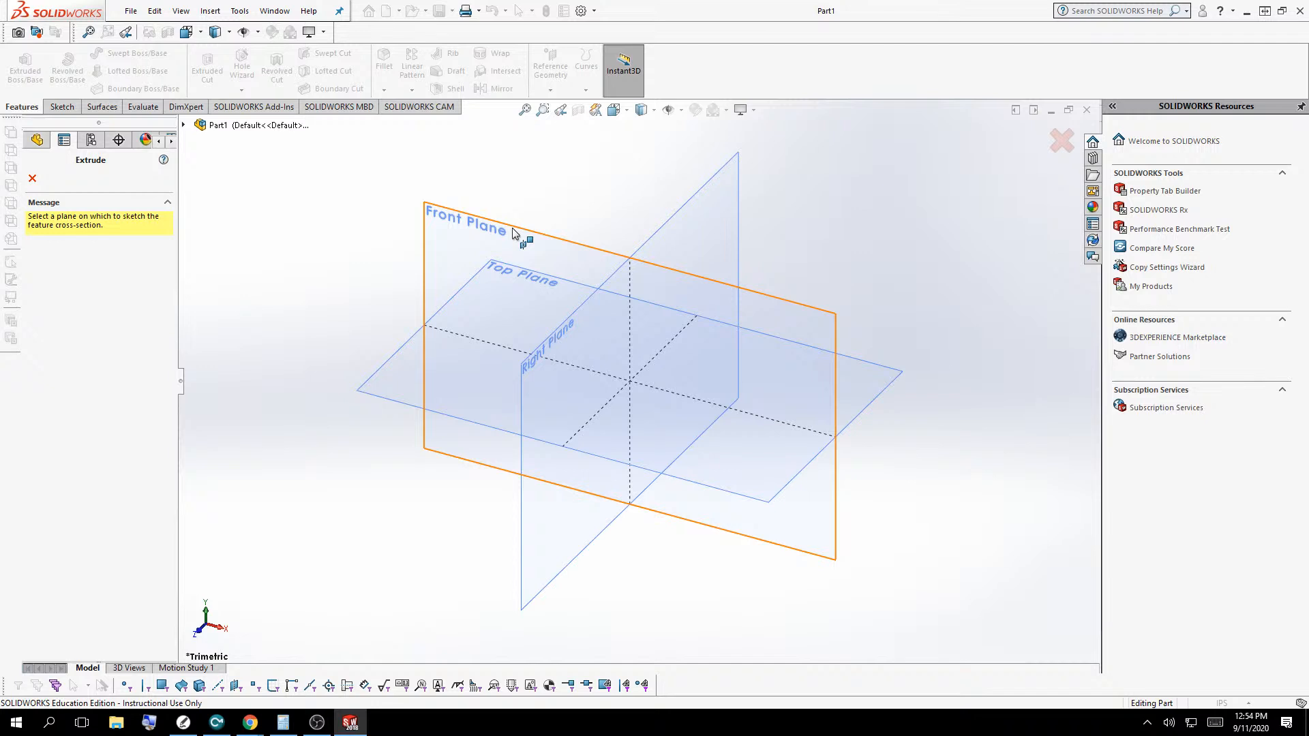
click(711, 487)
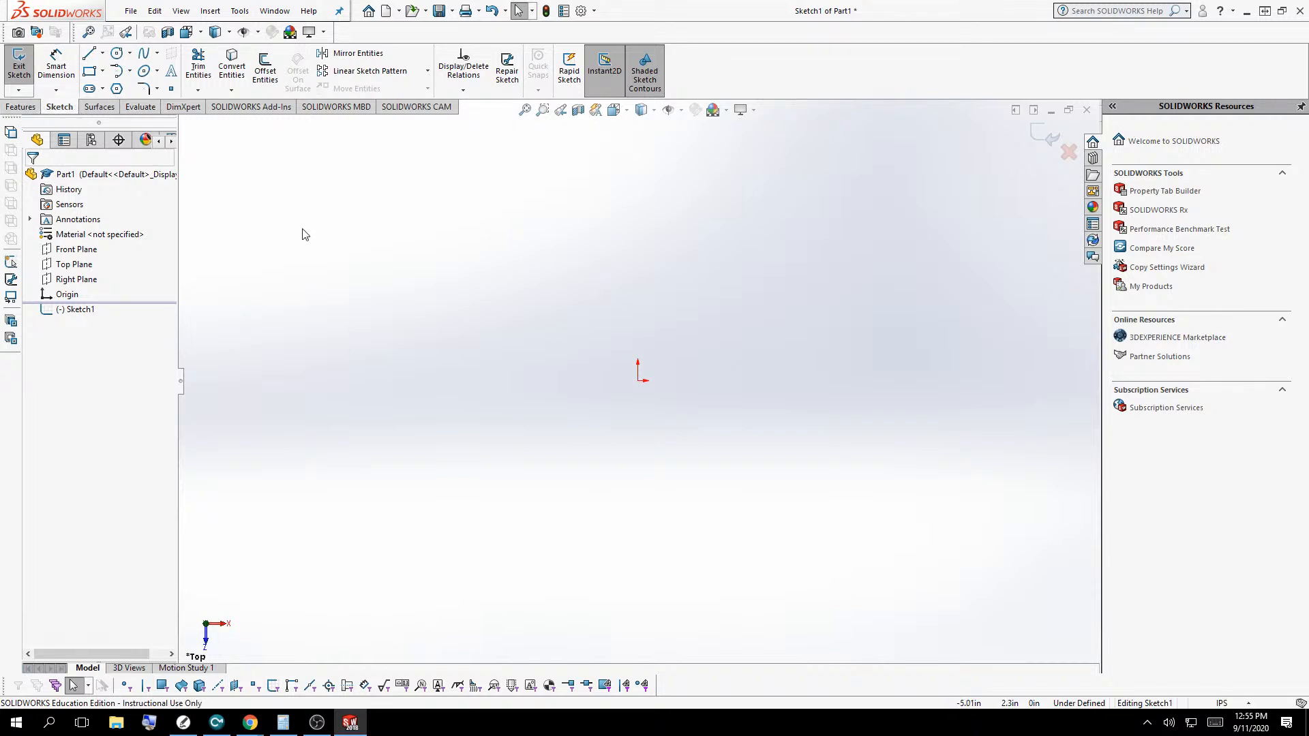
Step: Sketch a corner rectangle about 3.18 by 2.51 in, with its first corner on the origin
click(102, 72)
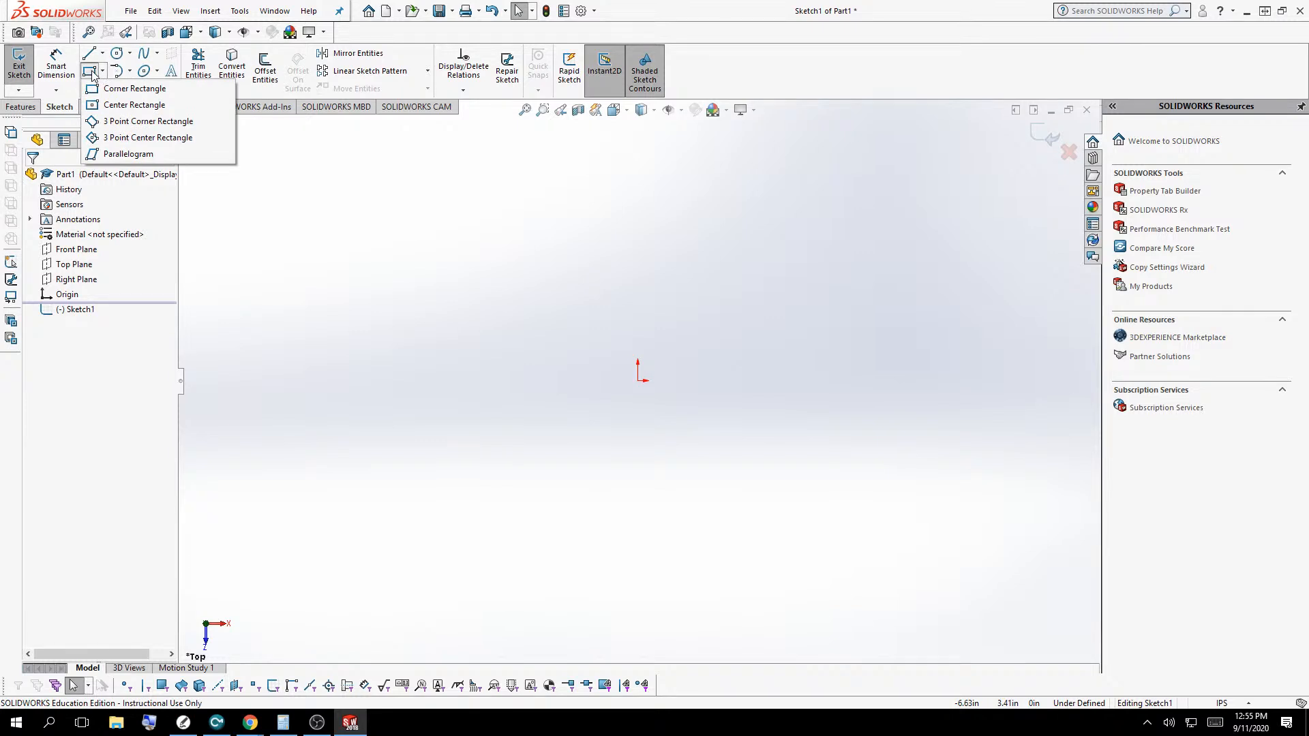
click(92, 75)
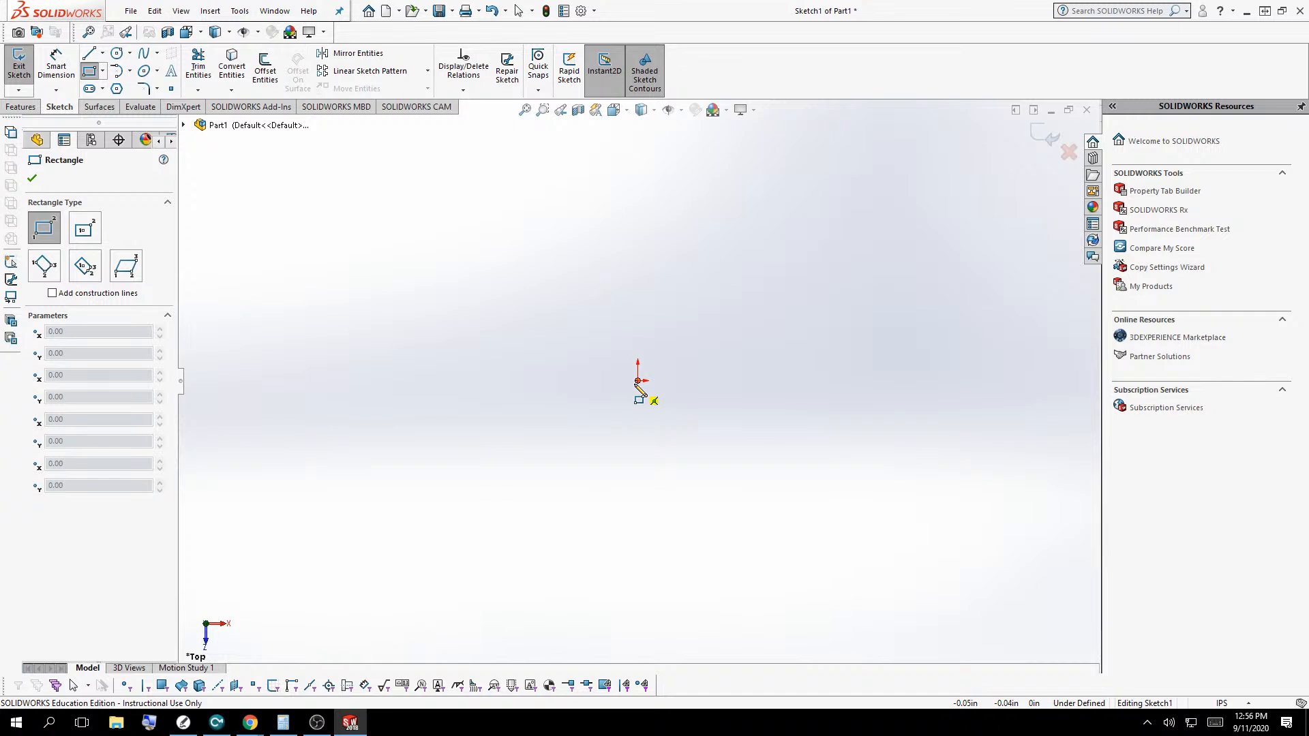
click(637, 380)
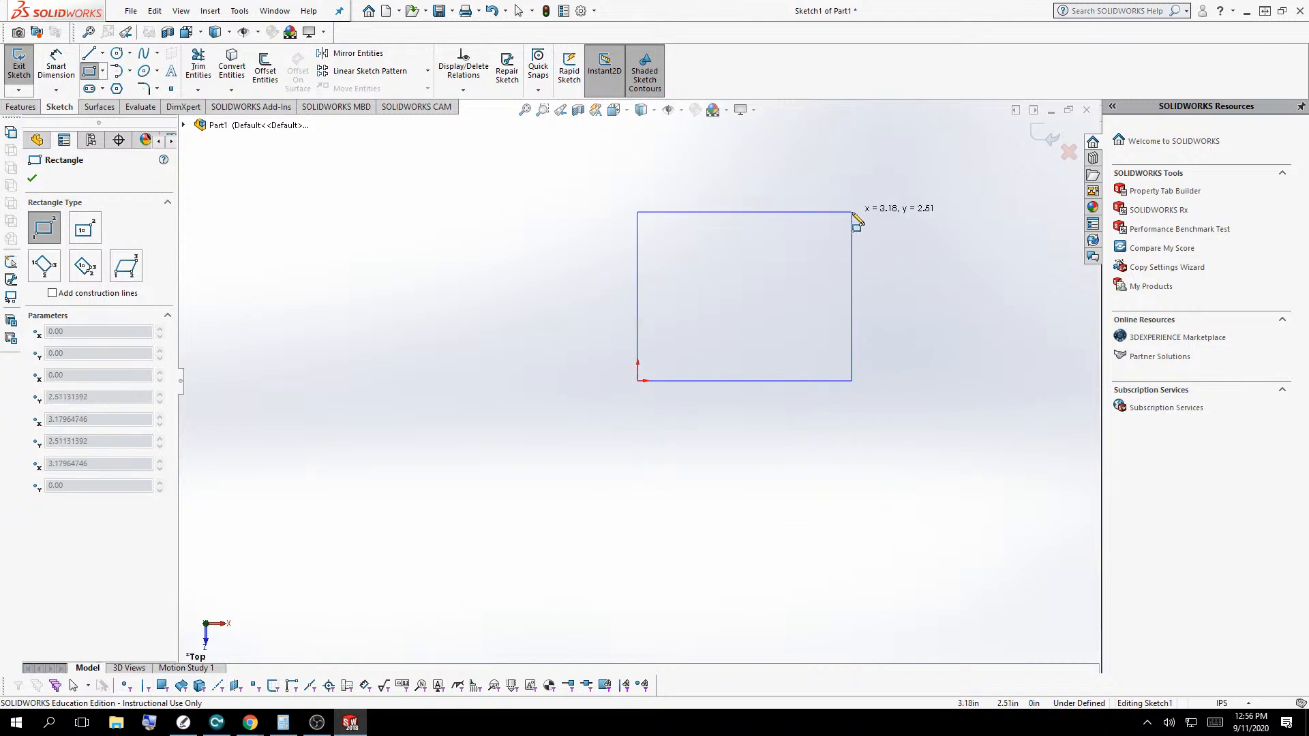
click(852, 212)
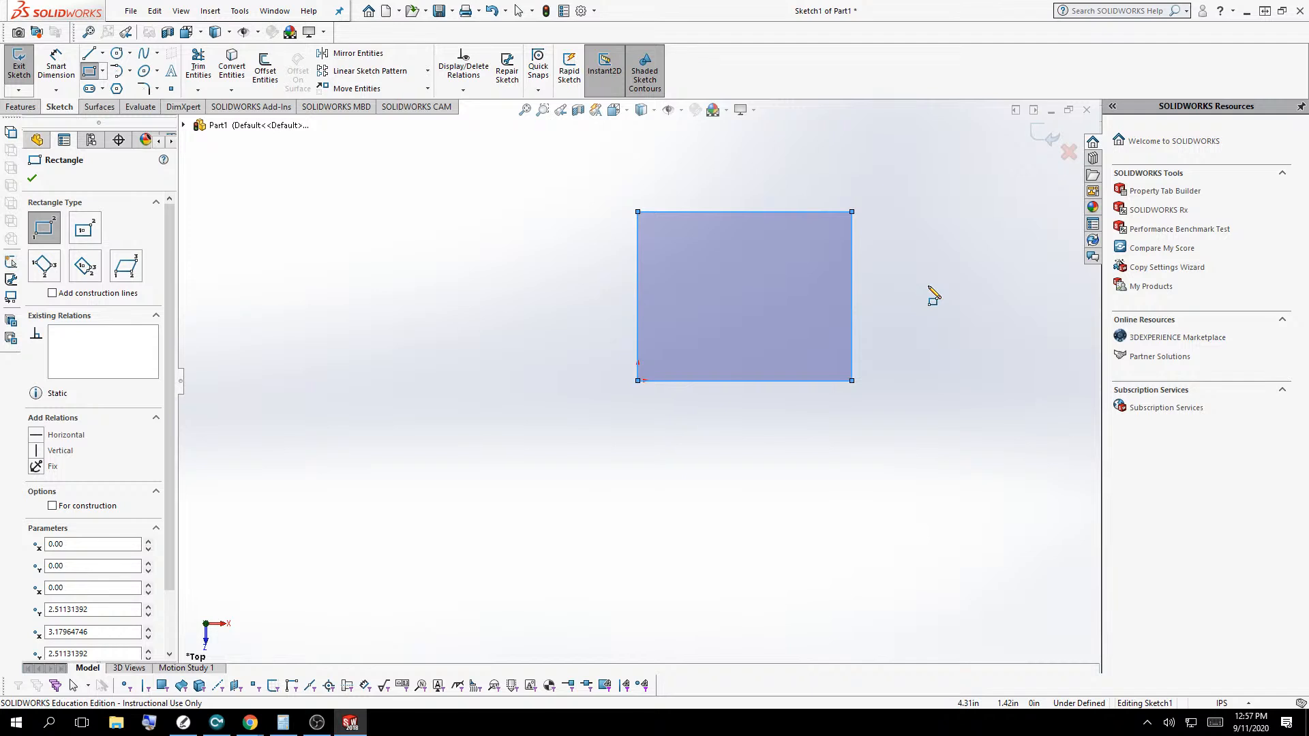
Step: Dimension the rectangle's right vertical edge and set its length to 5 in
click(68, 72)
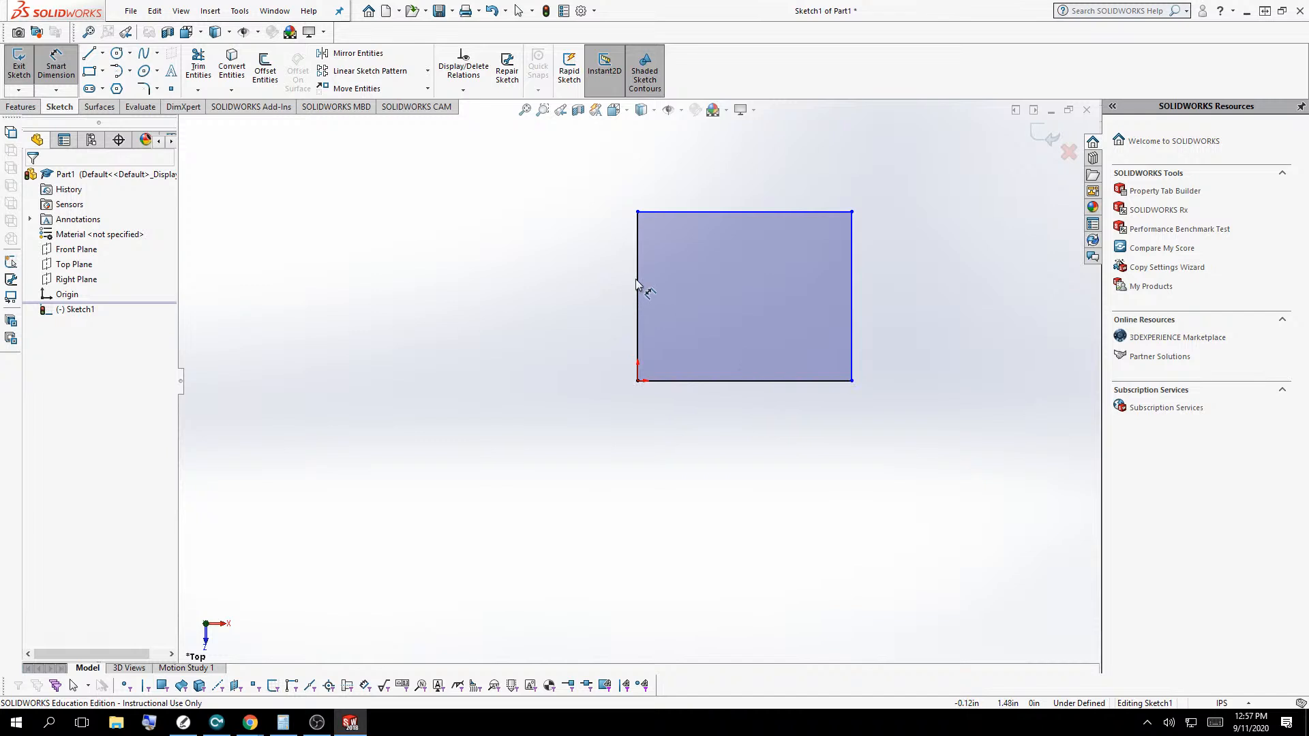
click(852, 294)
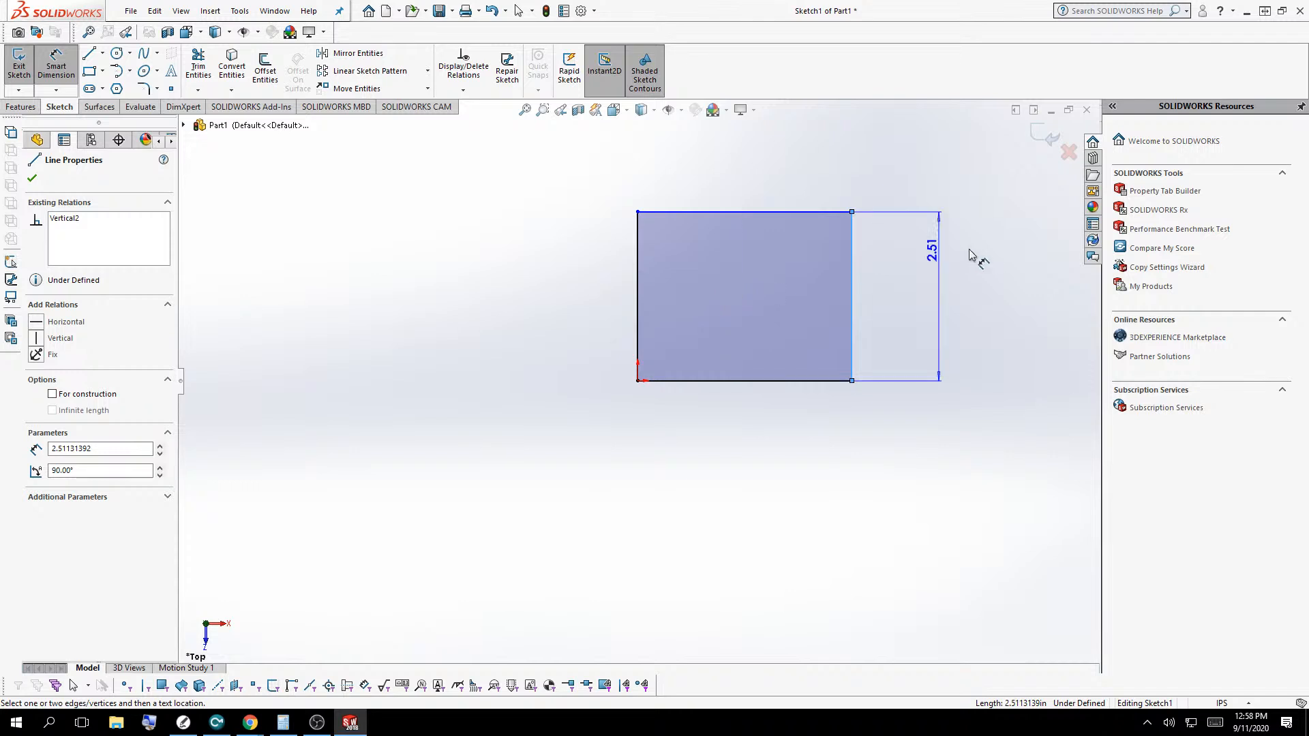
click(937, 292)
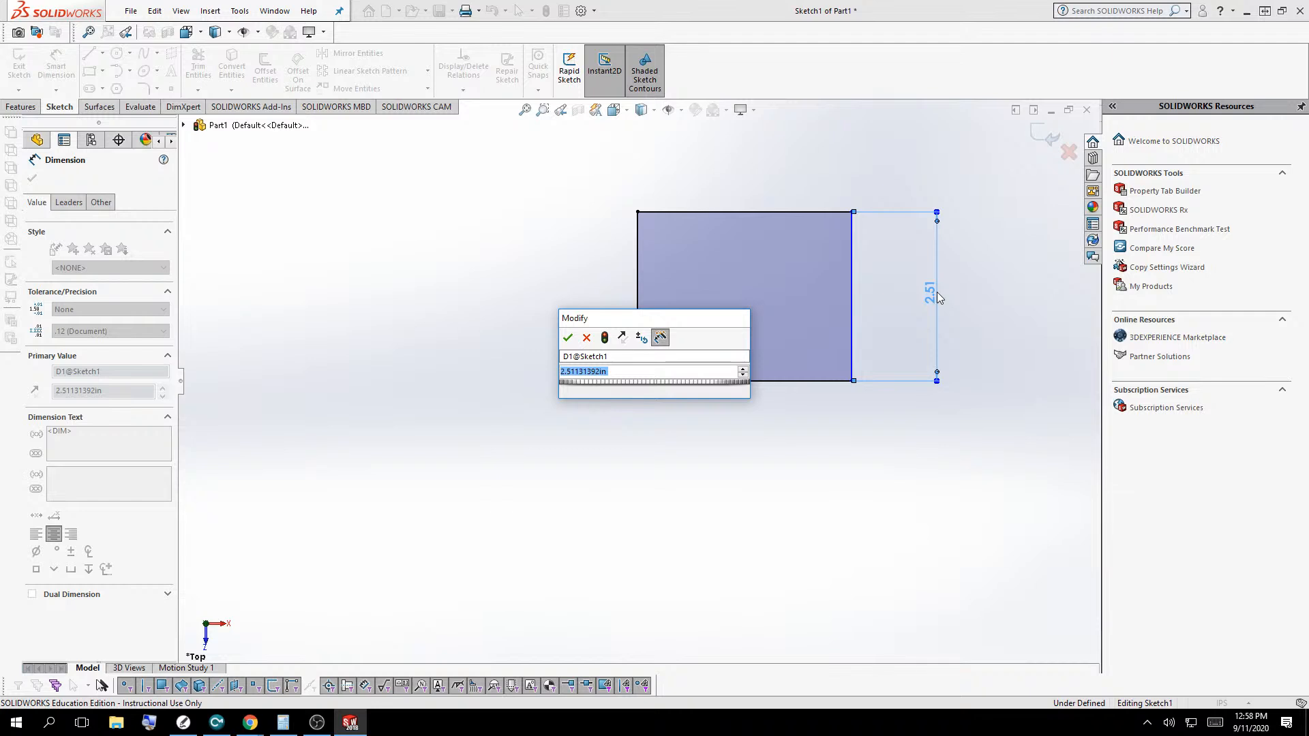
text(5)
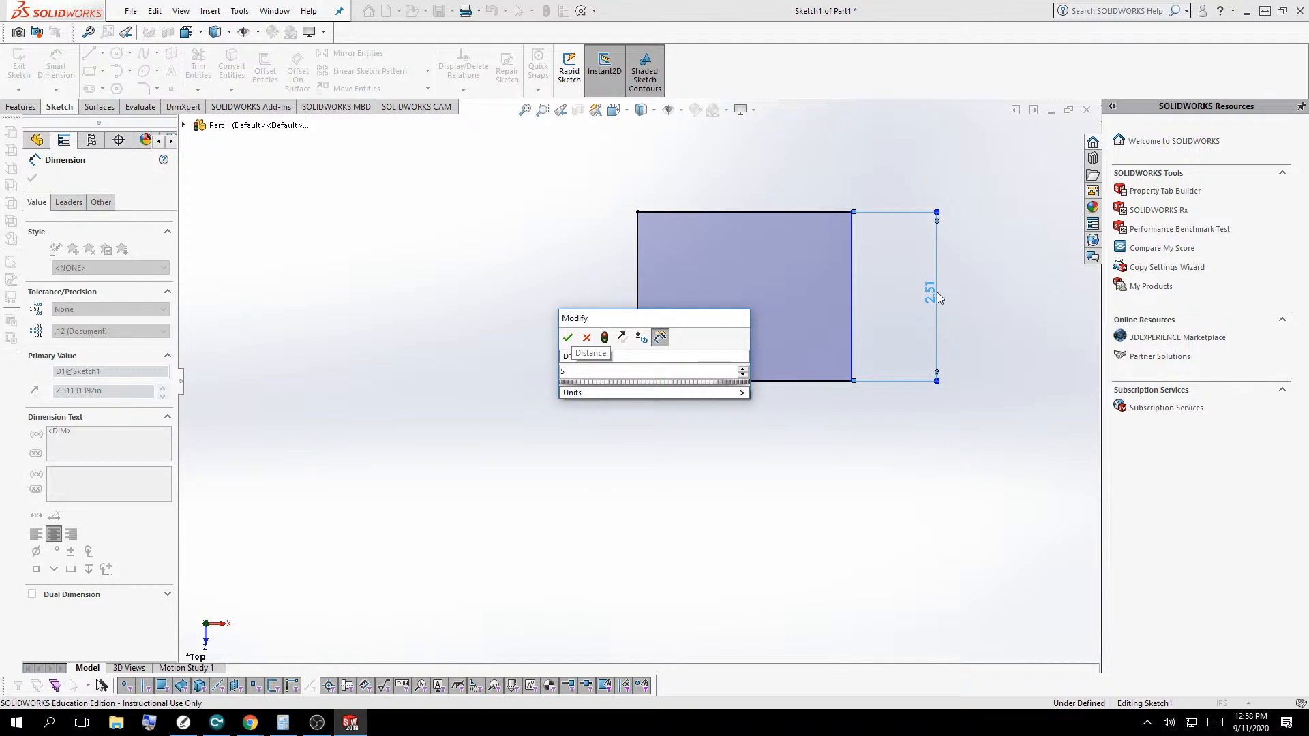
text(in)
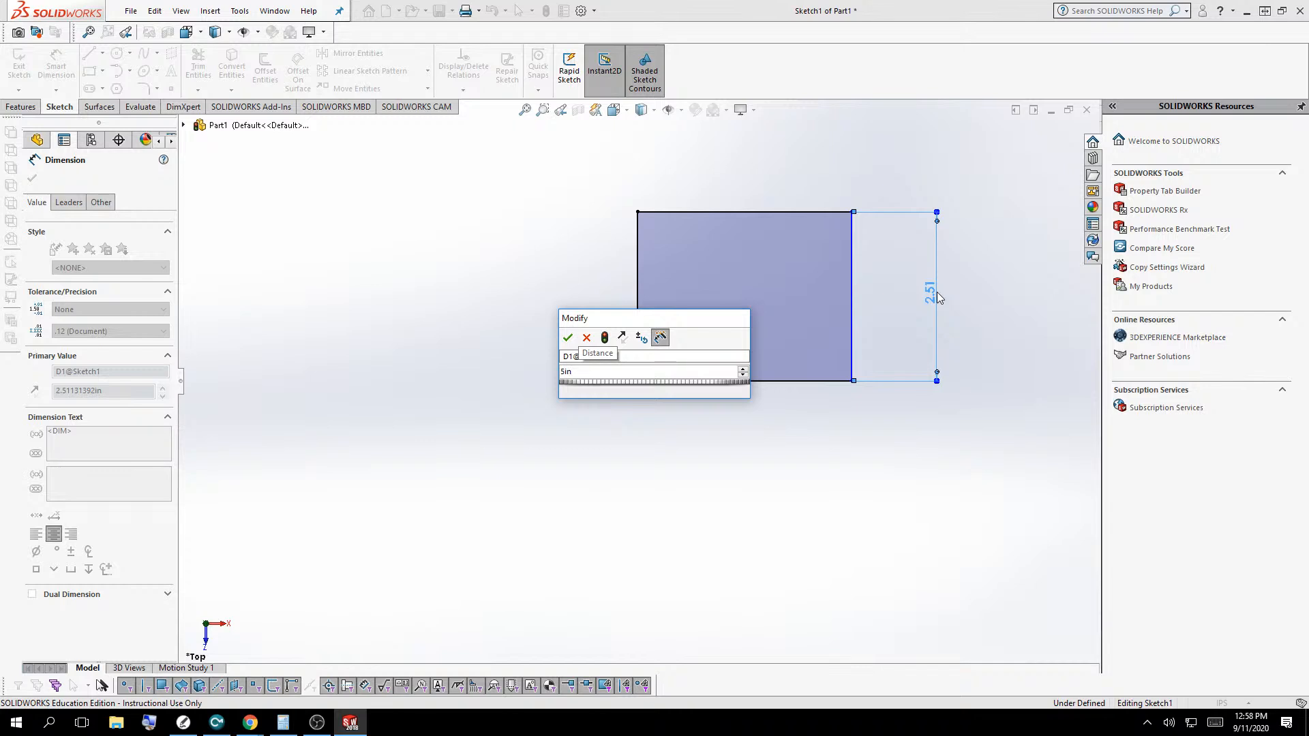
key(Return)
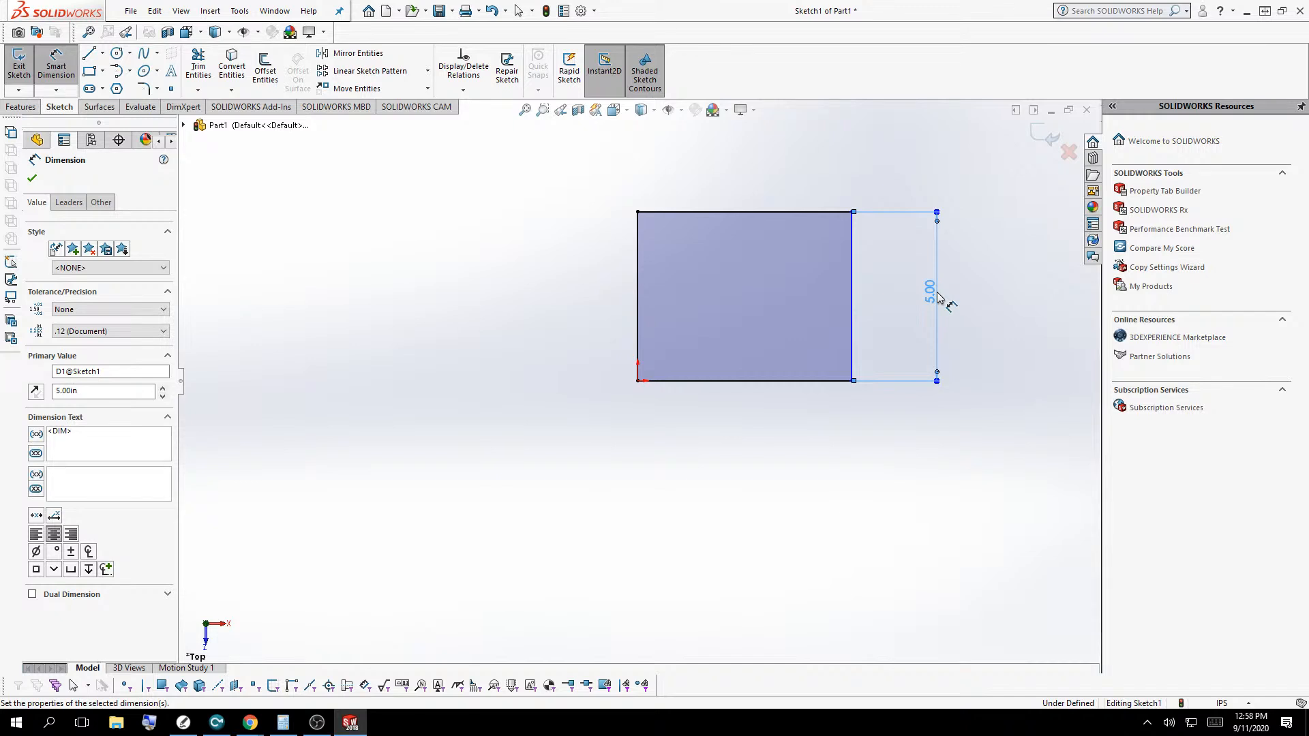
Step: Dimension the rectangle's top horizontal edge and set its length to 5 in
click(787, 212)
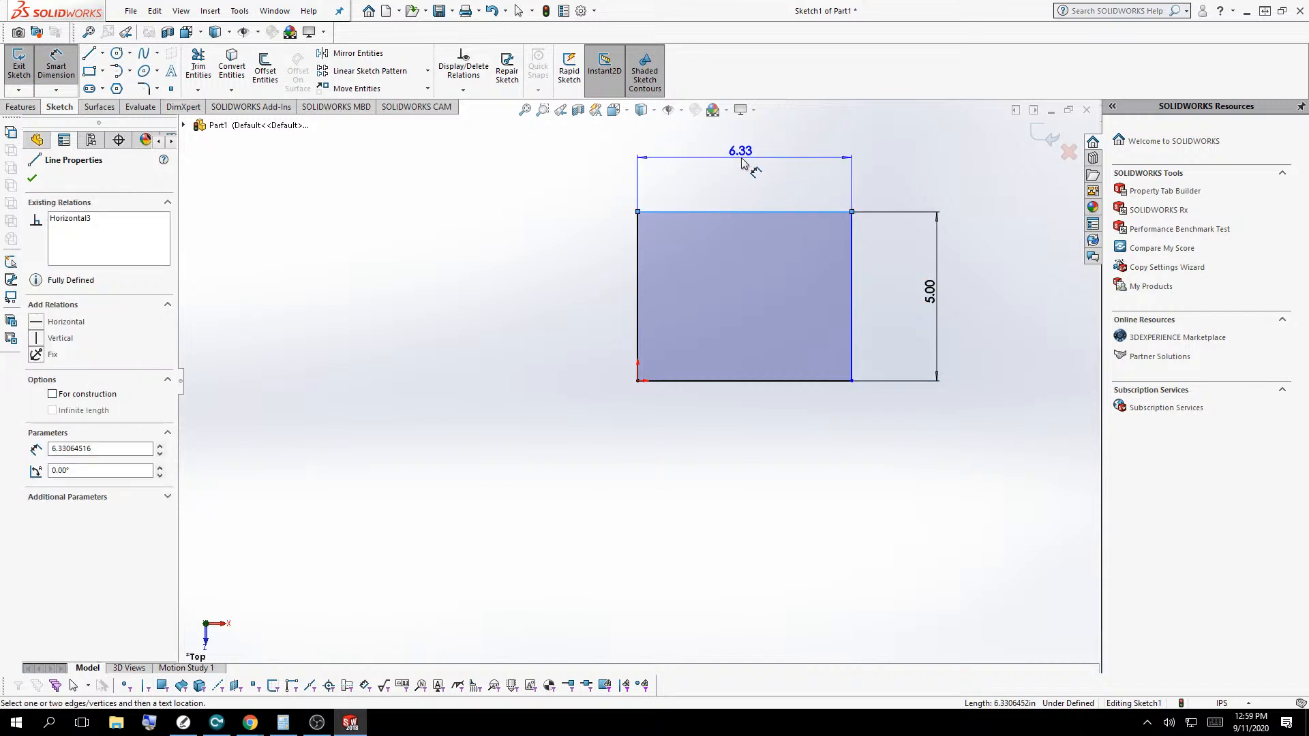
click(748, 167)
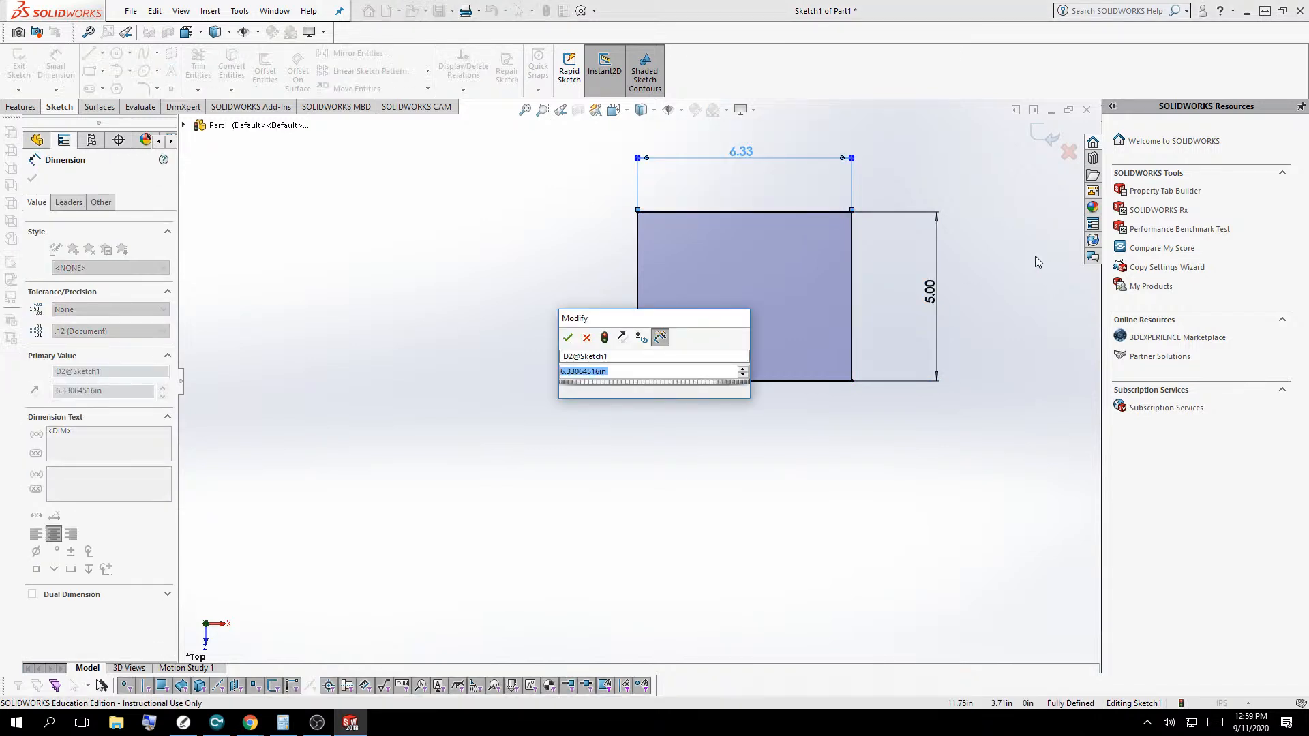
text(5.)
key(Return)
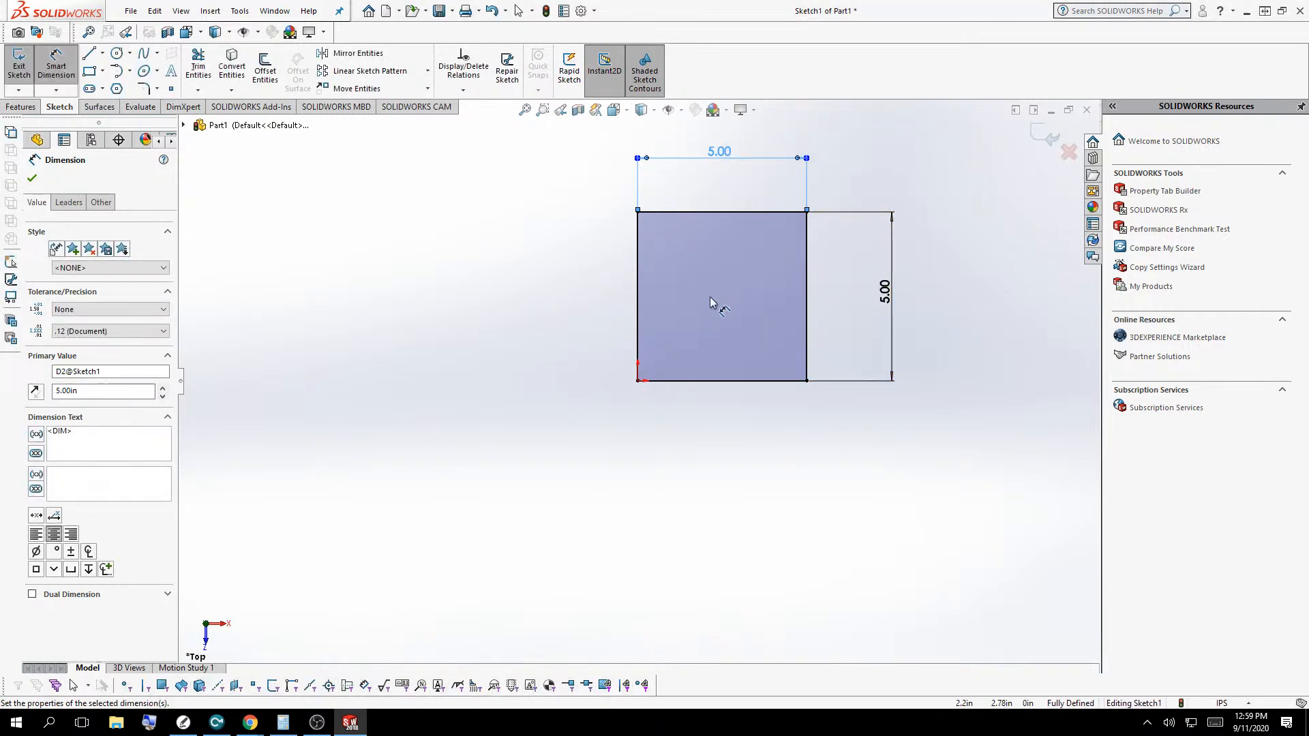
scroll(710, 295, down, 3)
scroll(786, 276, up, 5)
scroll(878, 219, down, 2)
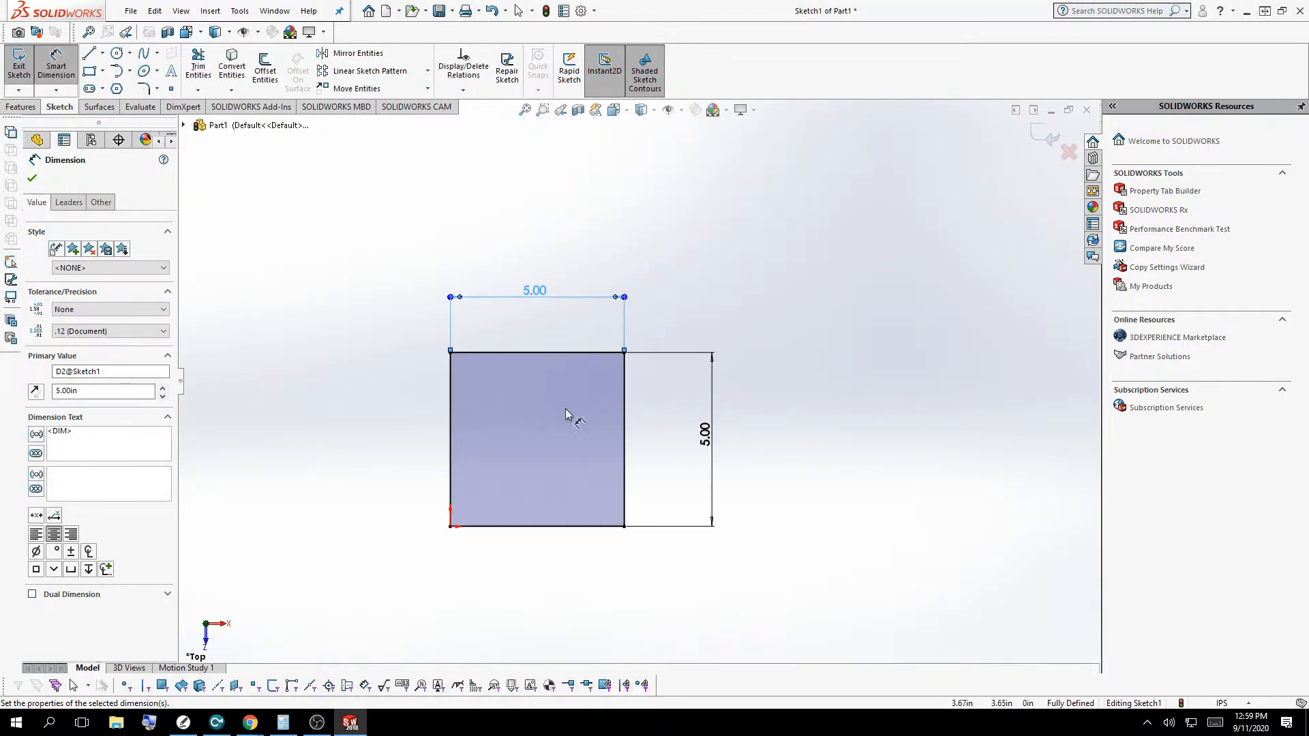
scroll(477, 460, down, 3)
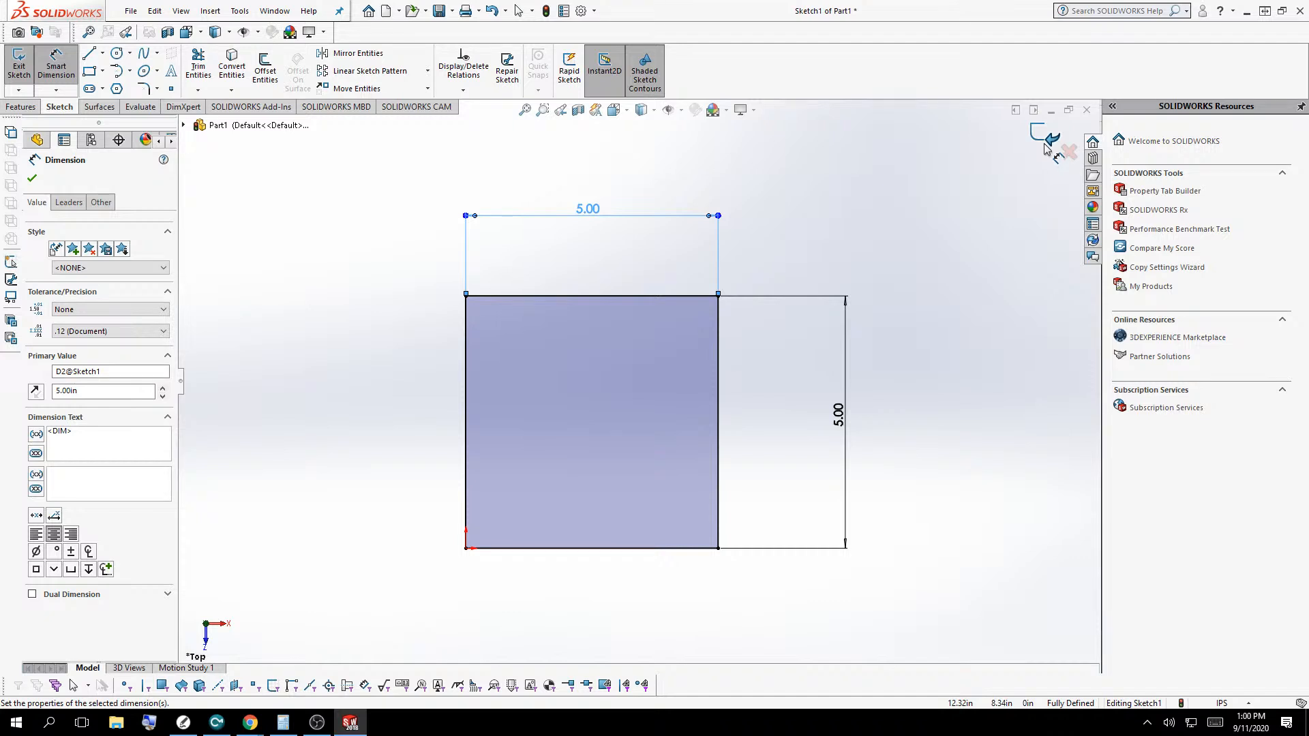
Step: Finish the square sketch and extrude it from the sketch plane with a blind depth of 5 in
click(1039, 139)
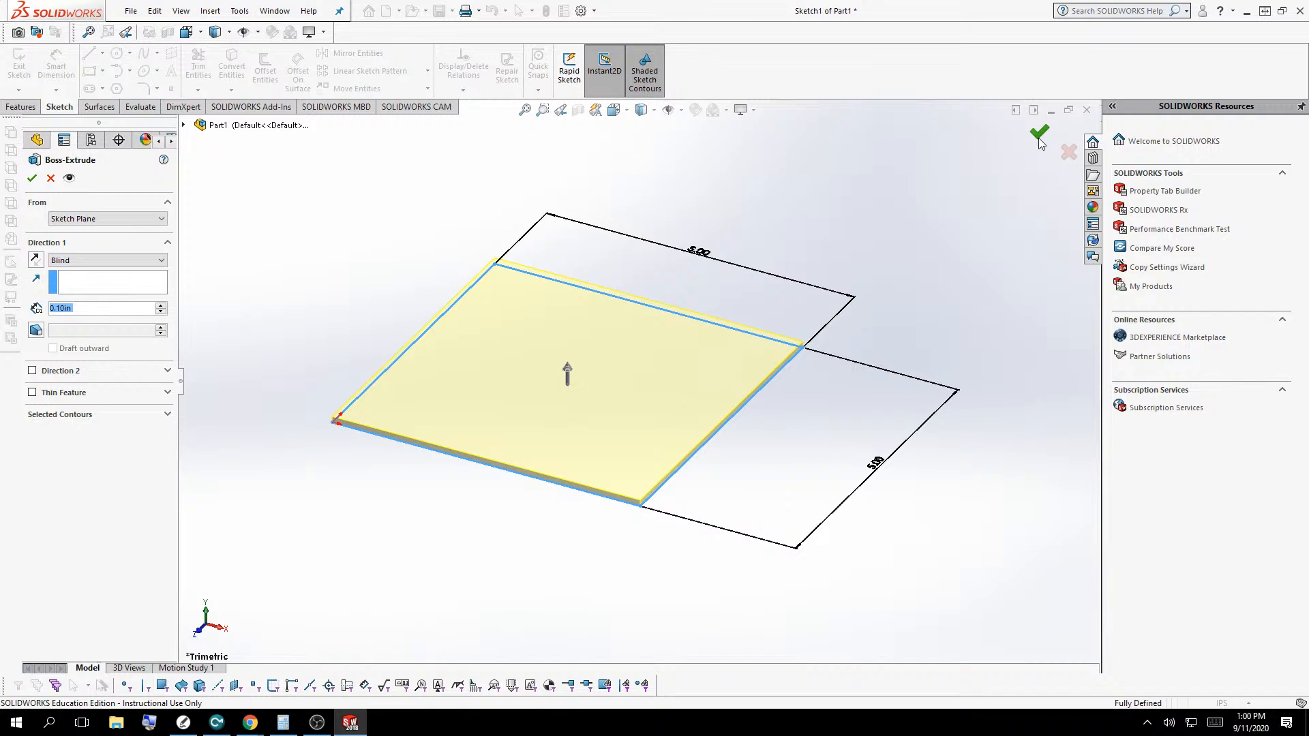
mouse_move(570, 376)
mouse_down()
mouse_move(571, 191)
mouse_move(569, 358)
mouse_move(553, 256)
mouse_move(563, 198)
mouse_move(552, 258)
mouse_move(533, 275)
mouse_up()
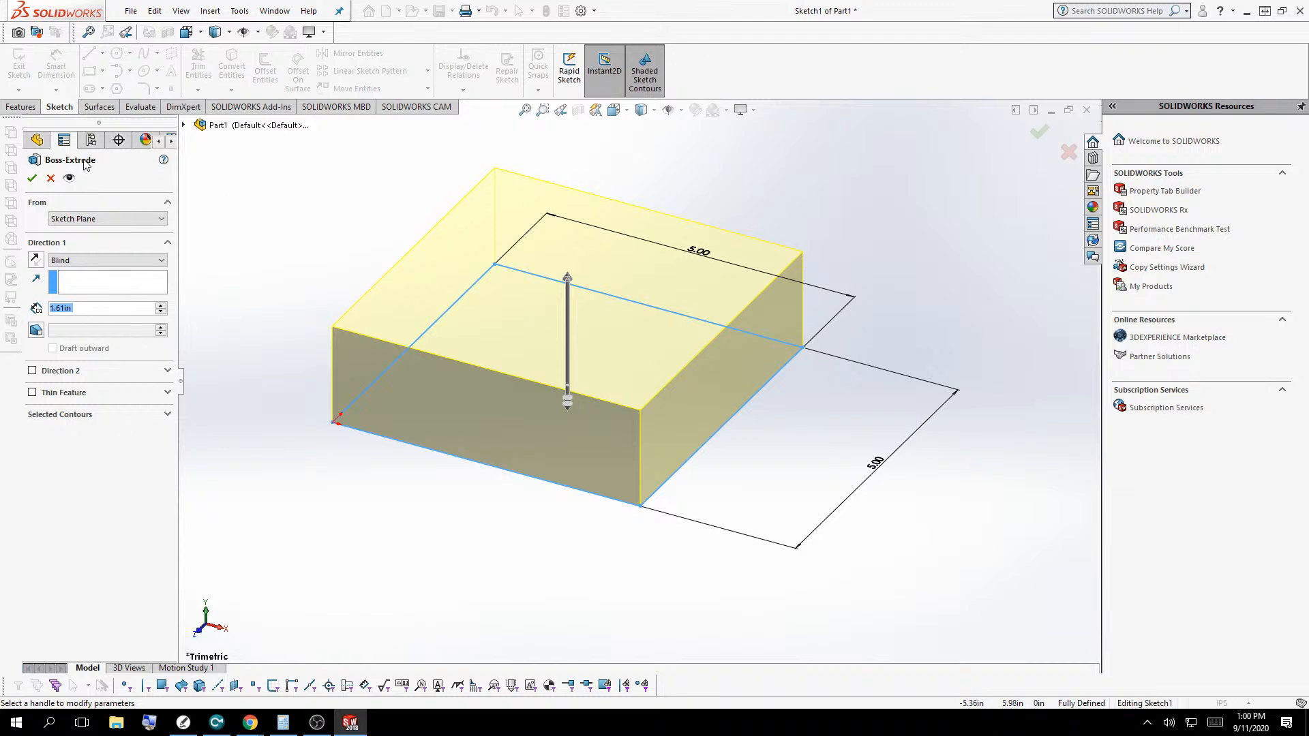
click(82, 308)
key(ctrl+a)
text(5)
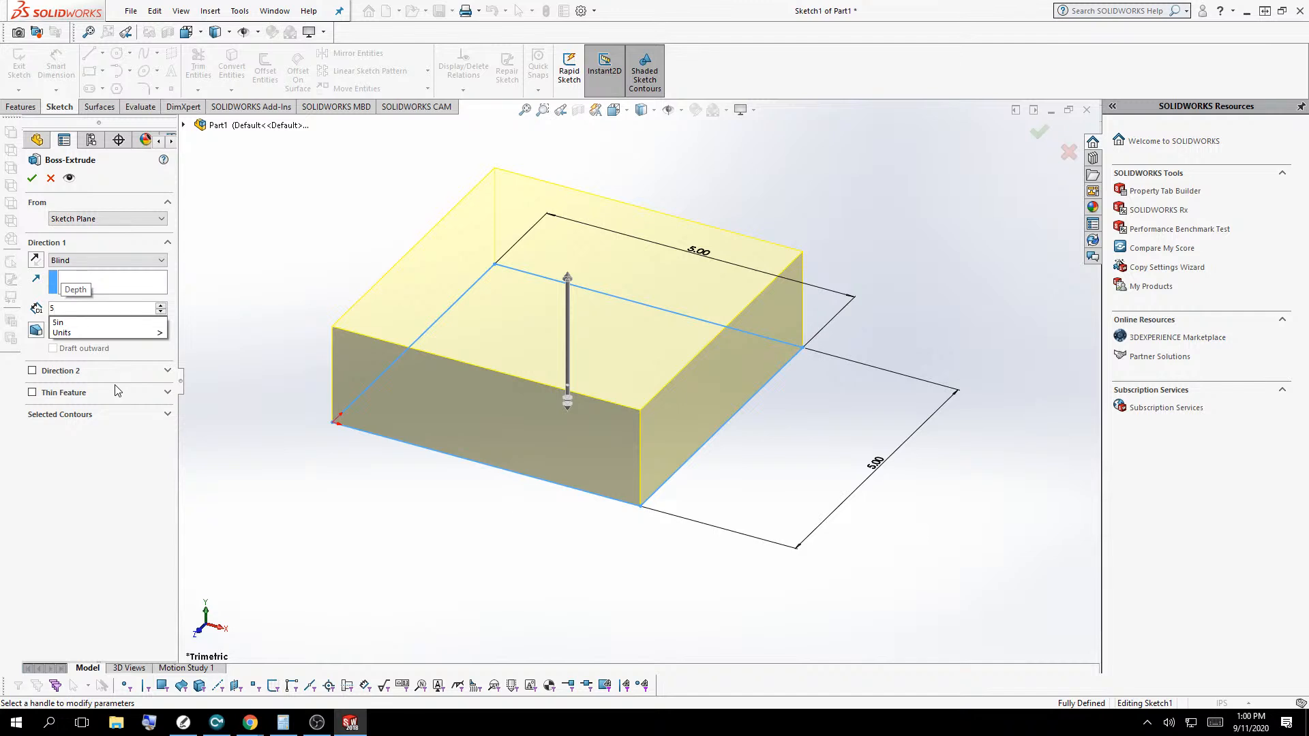
key(Return)
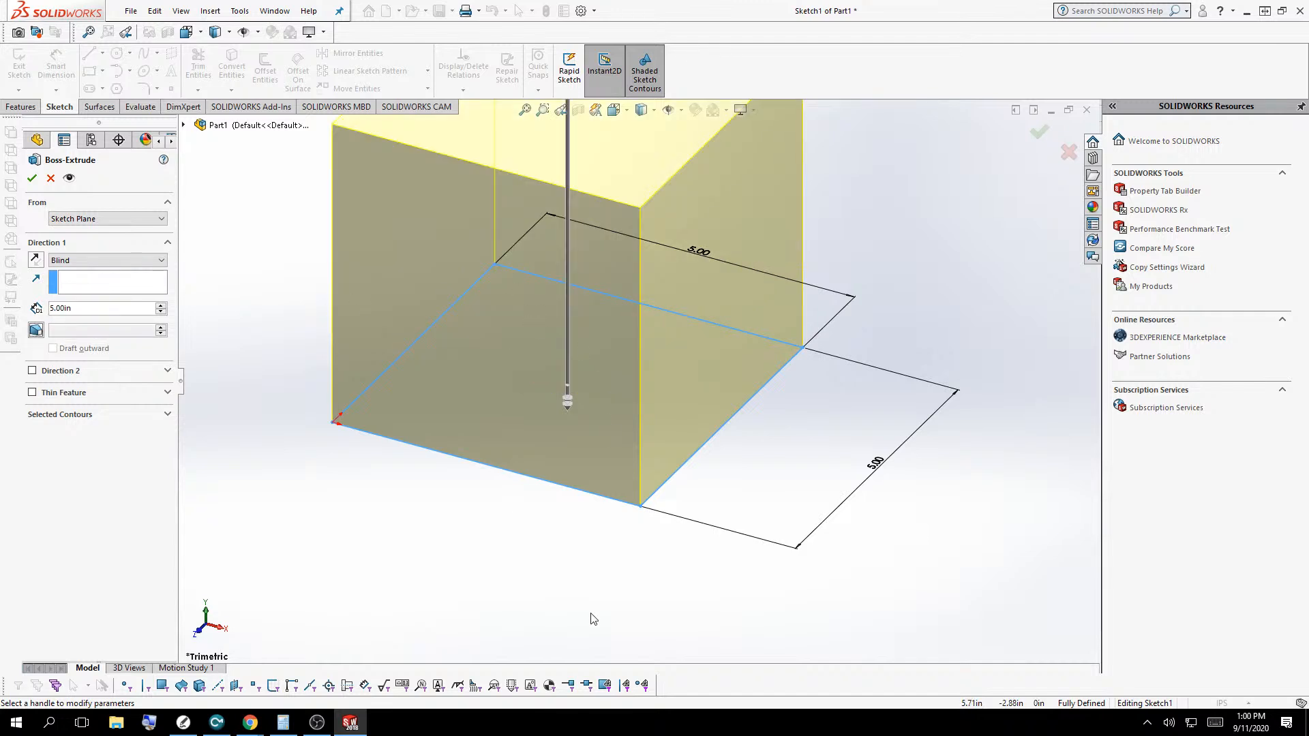
scroll(599, 561, down, 2)
scroll(600, 561, up, 6)
scroll(653, 155, down, 2)
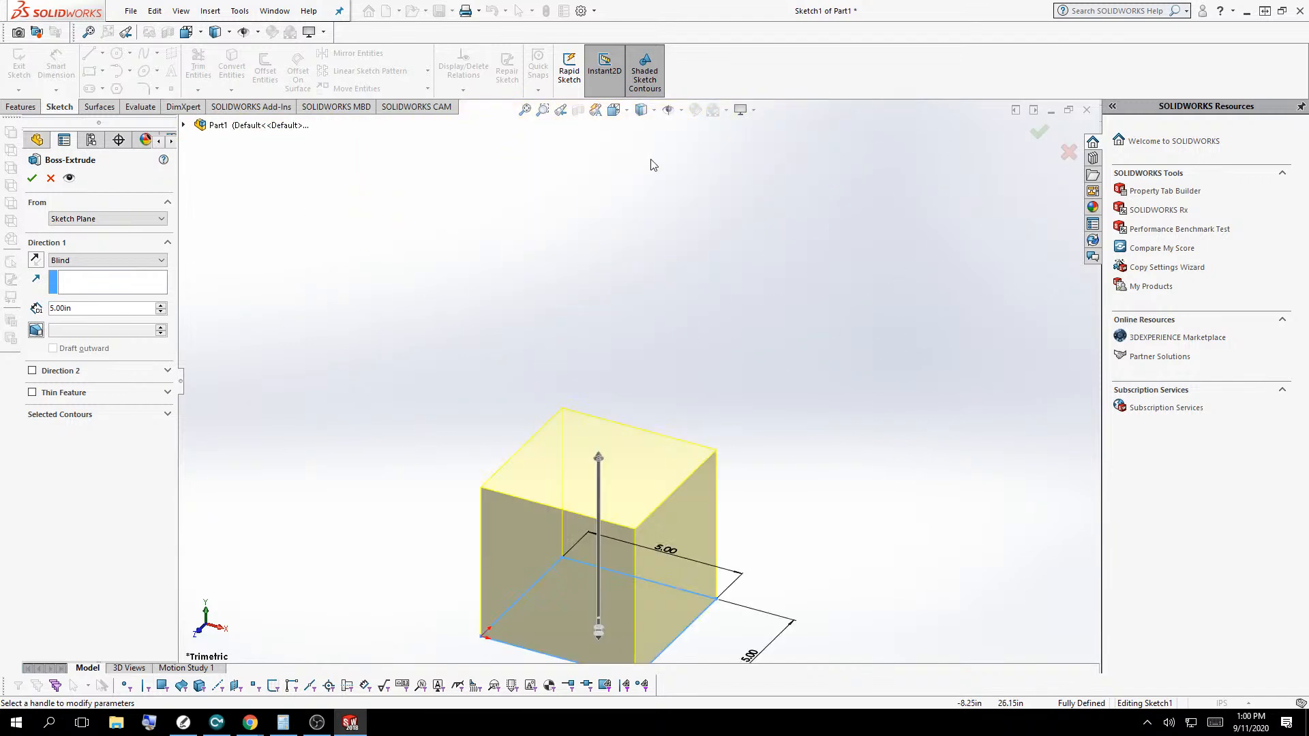
scroll(549, 569, up, 3)
scroll(609, 561, down, 4)
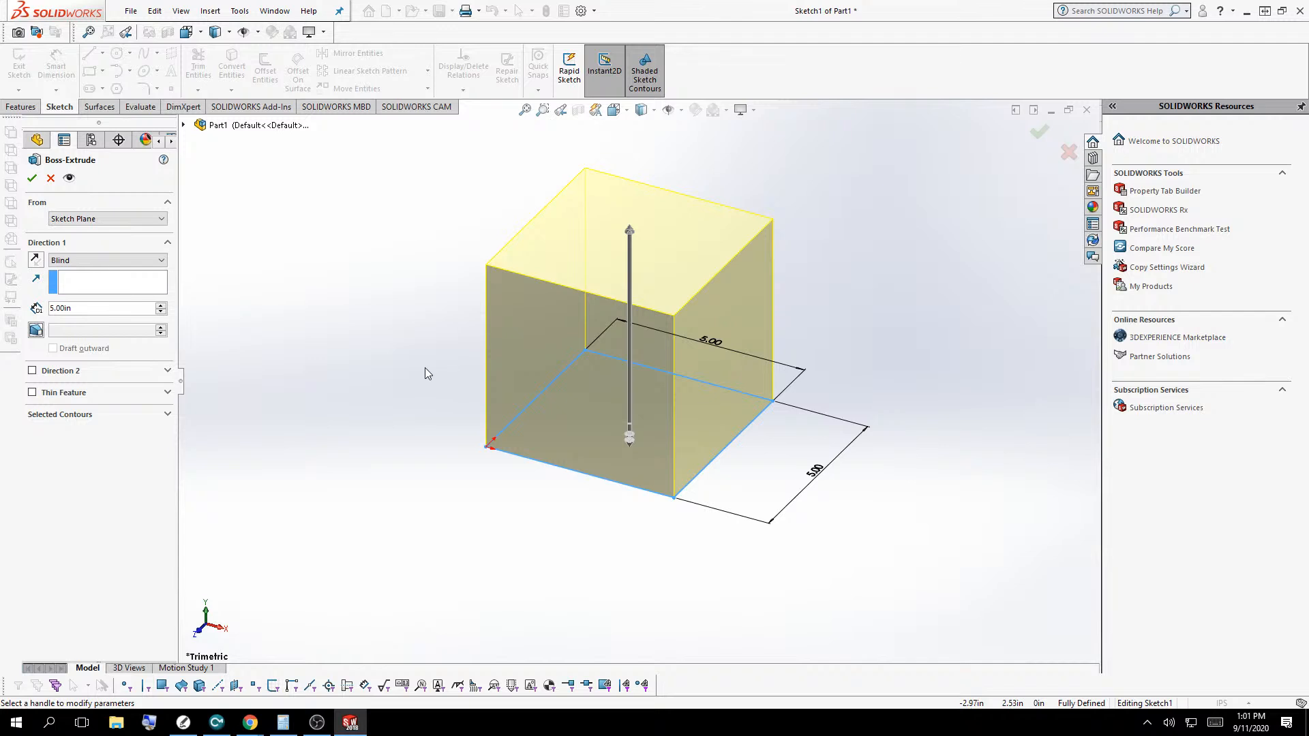
middle_drag(424, 372, 605, 94)
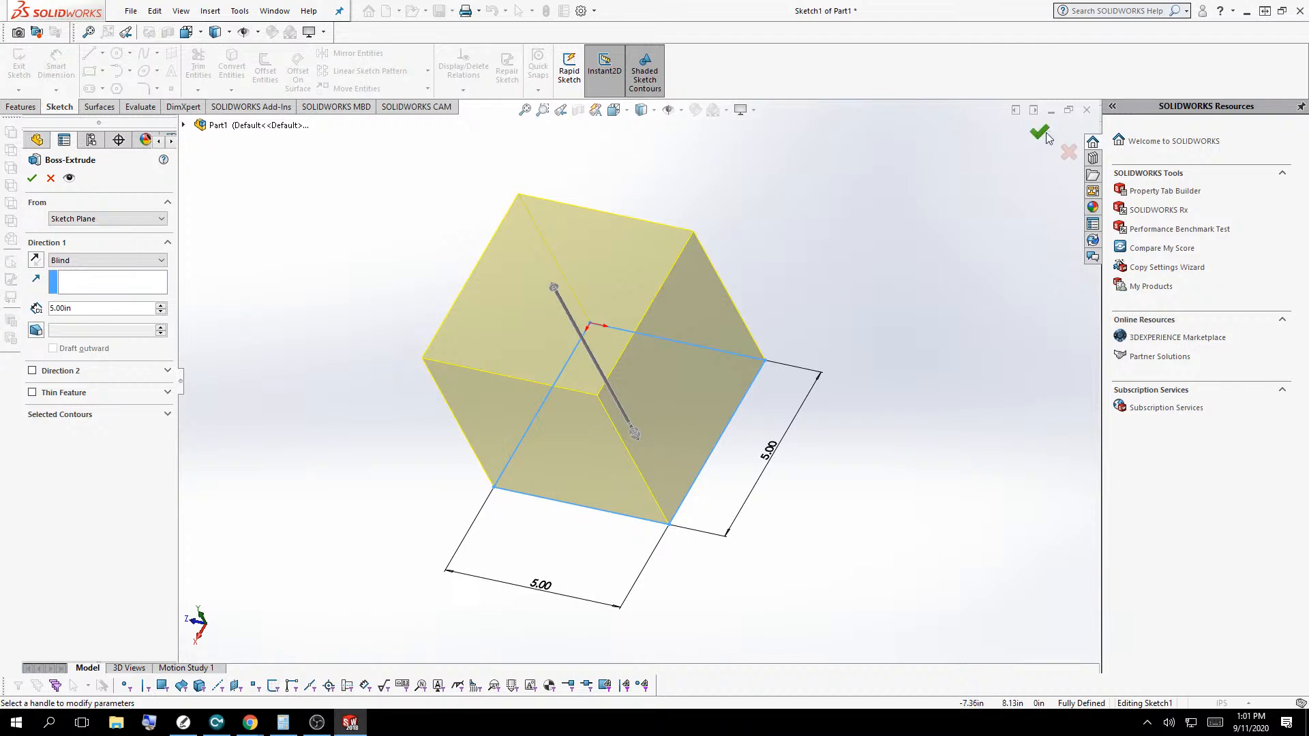
click(32, 179)
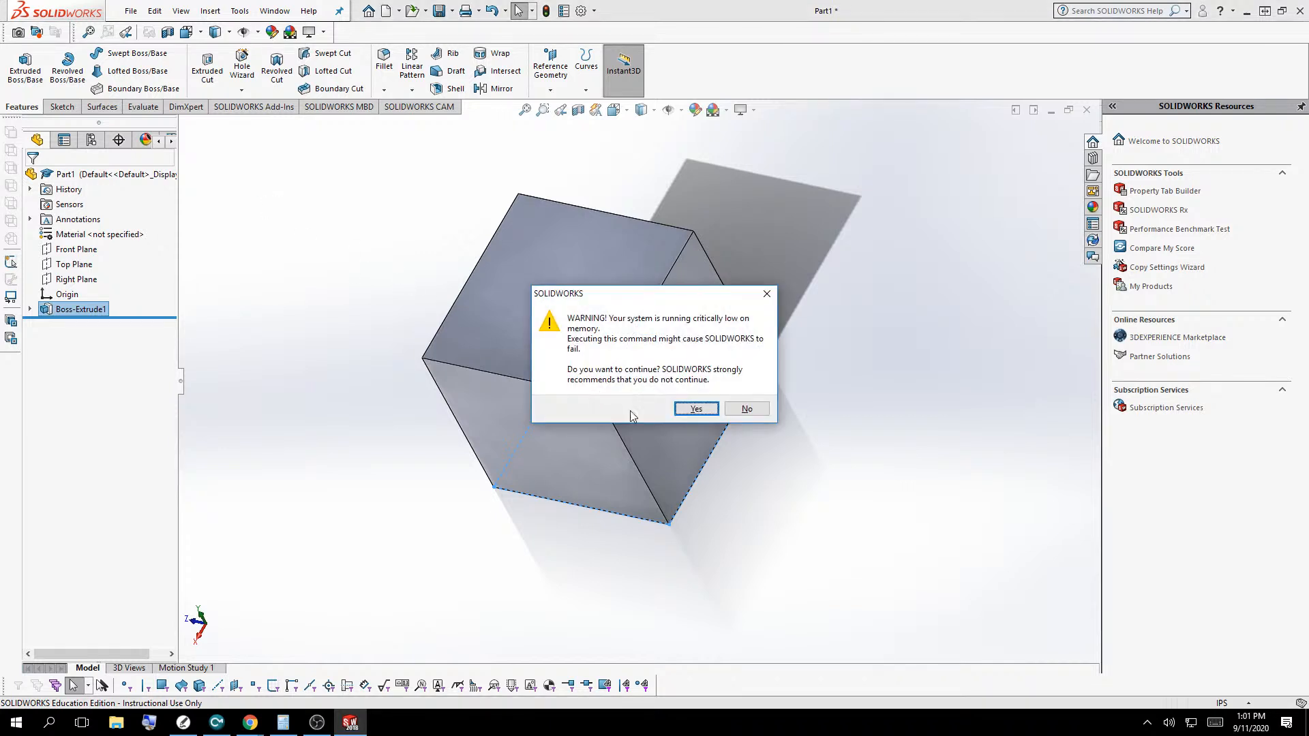
Step: Examine the cube from several directions with the View Selector, including a corner view from below and a straight-on side view
click(695, 409)
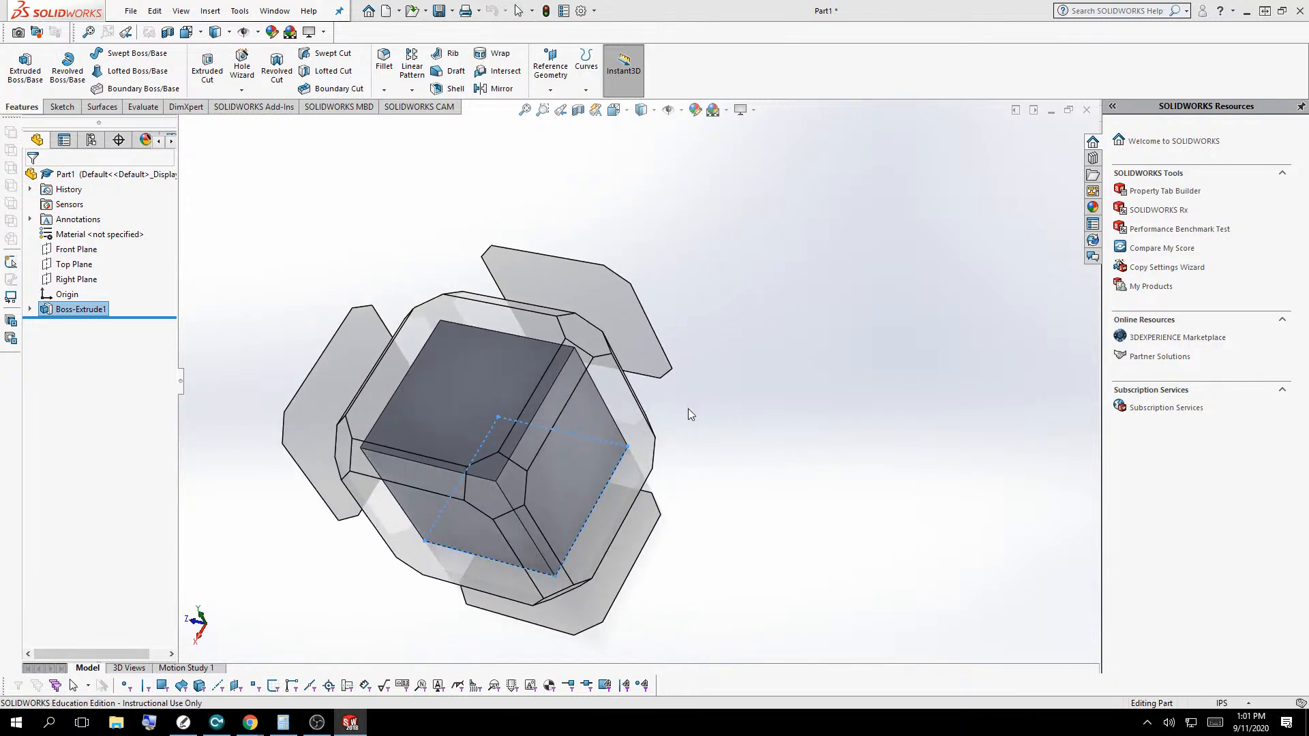
mouse_move(506, 492)
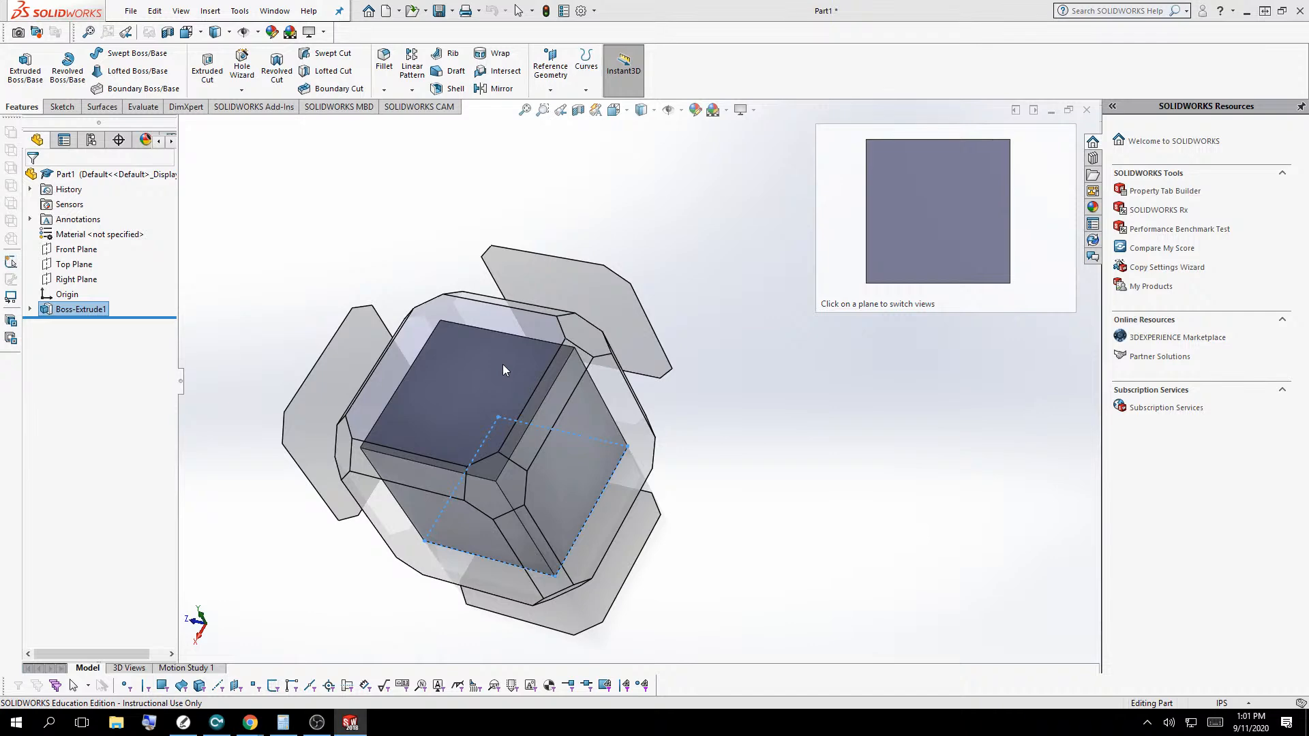
click(488, 490)
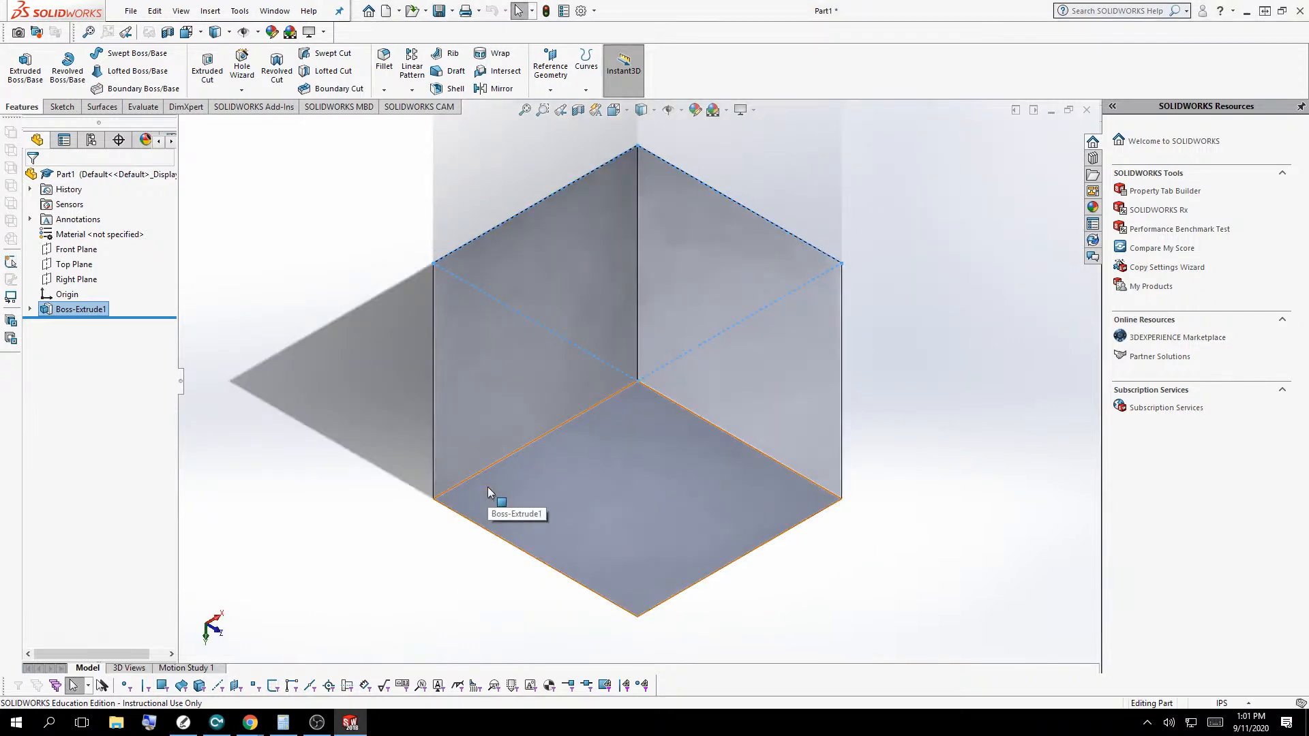
key(ctrl+space)
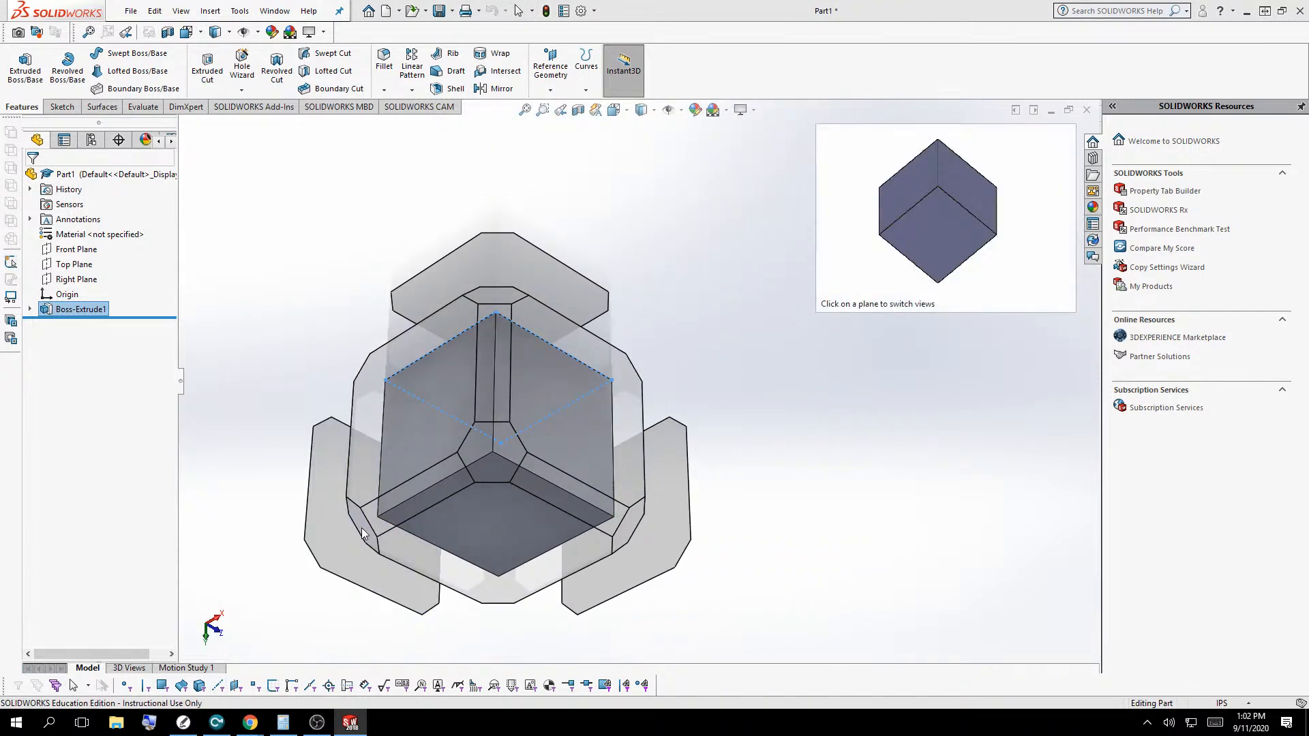
click(330, 550)
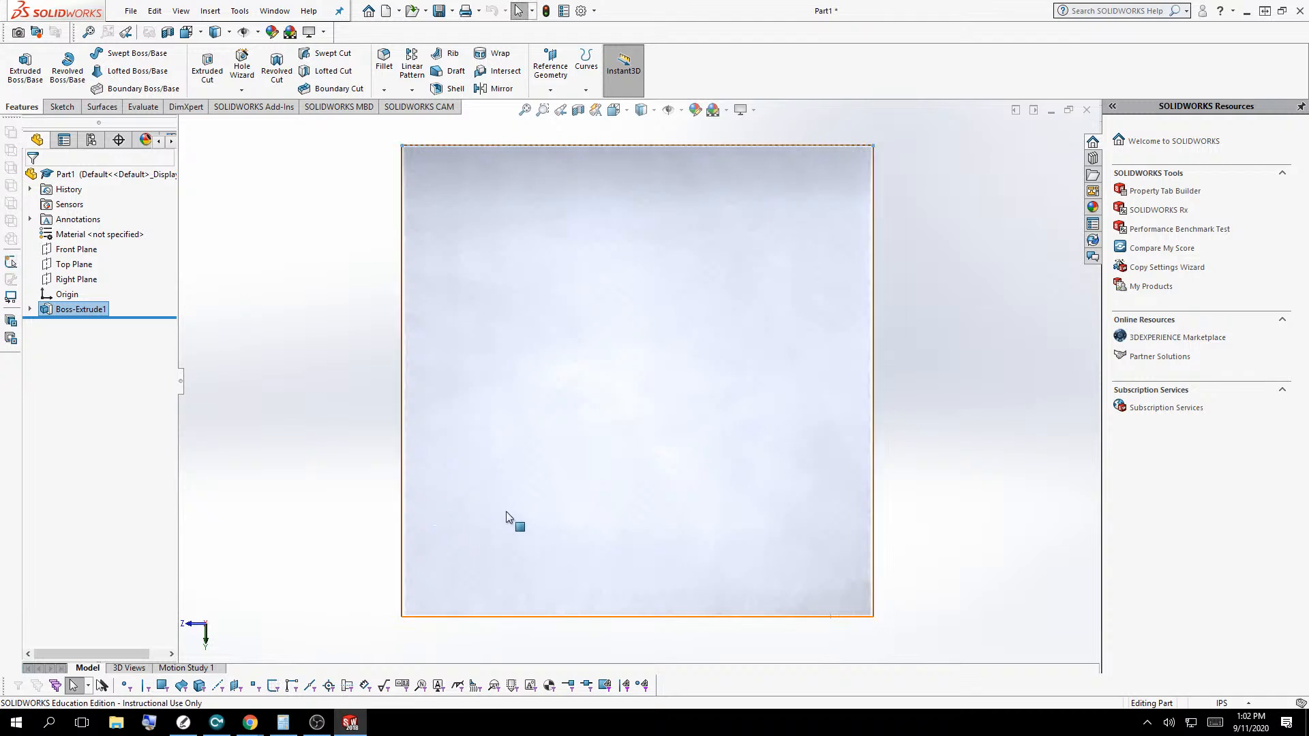
scroll(527, 504, down, 3)
scroll(527, 504, up, 11)
middle_drag(627, 454, 600, 318)
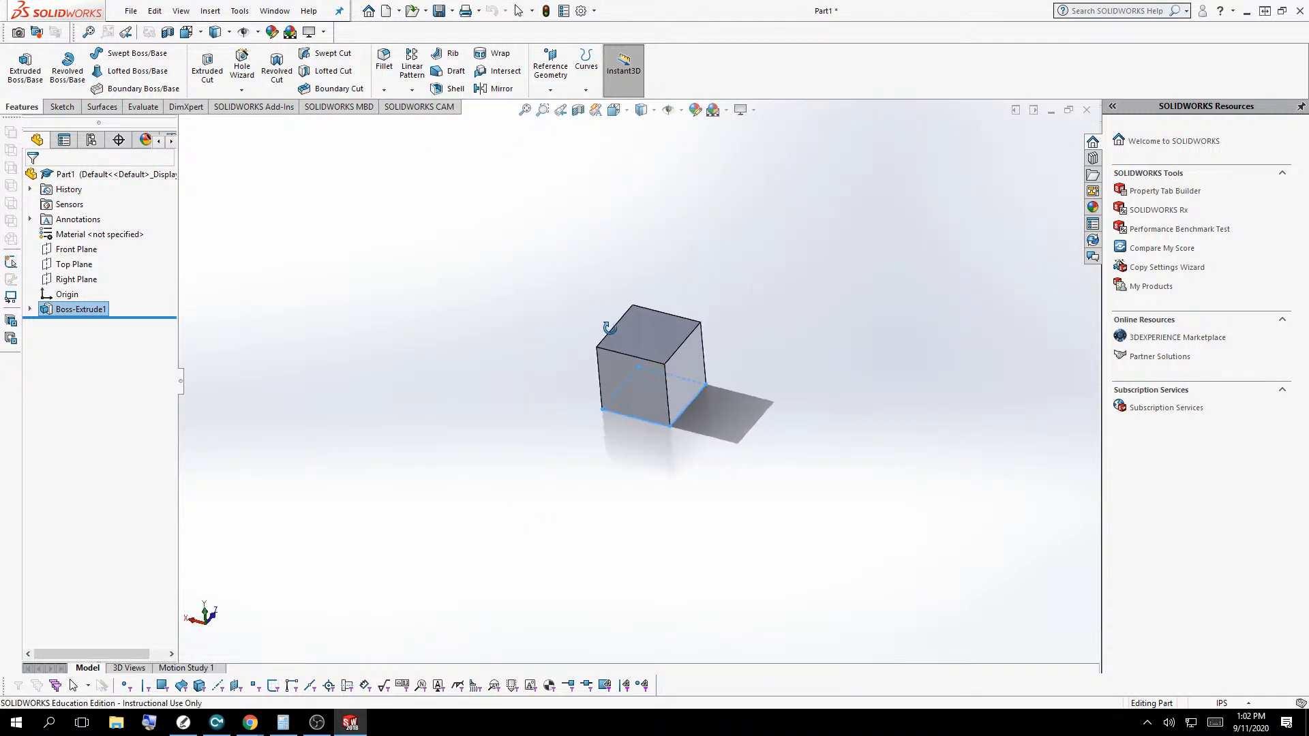
scroll(704, 354, down, 5)
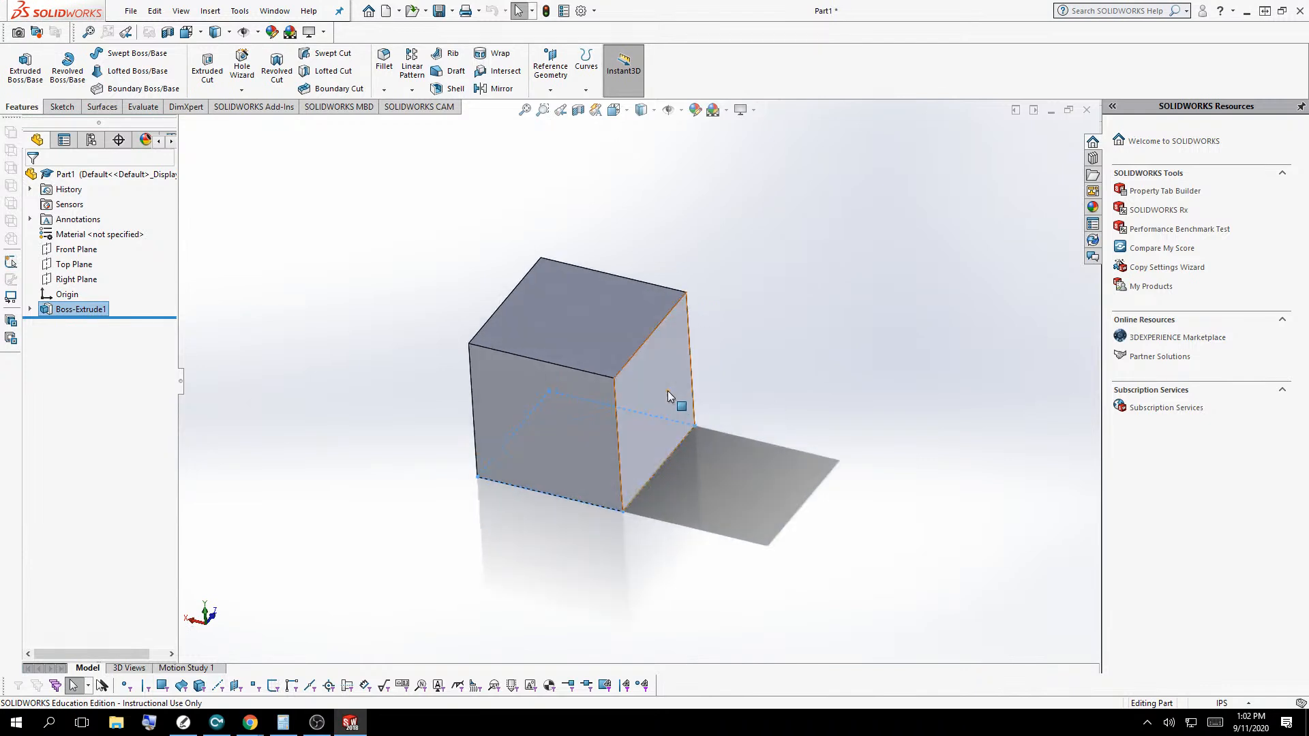
key(space)
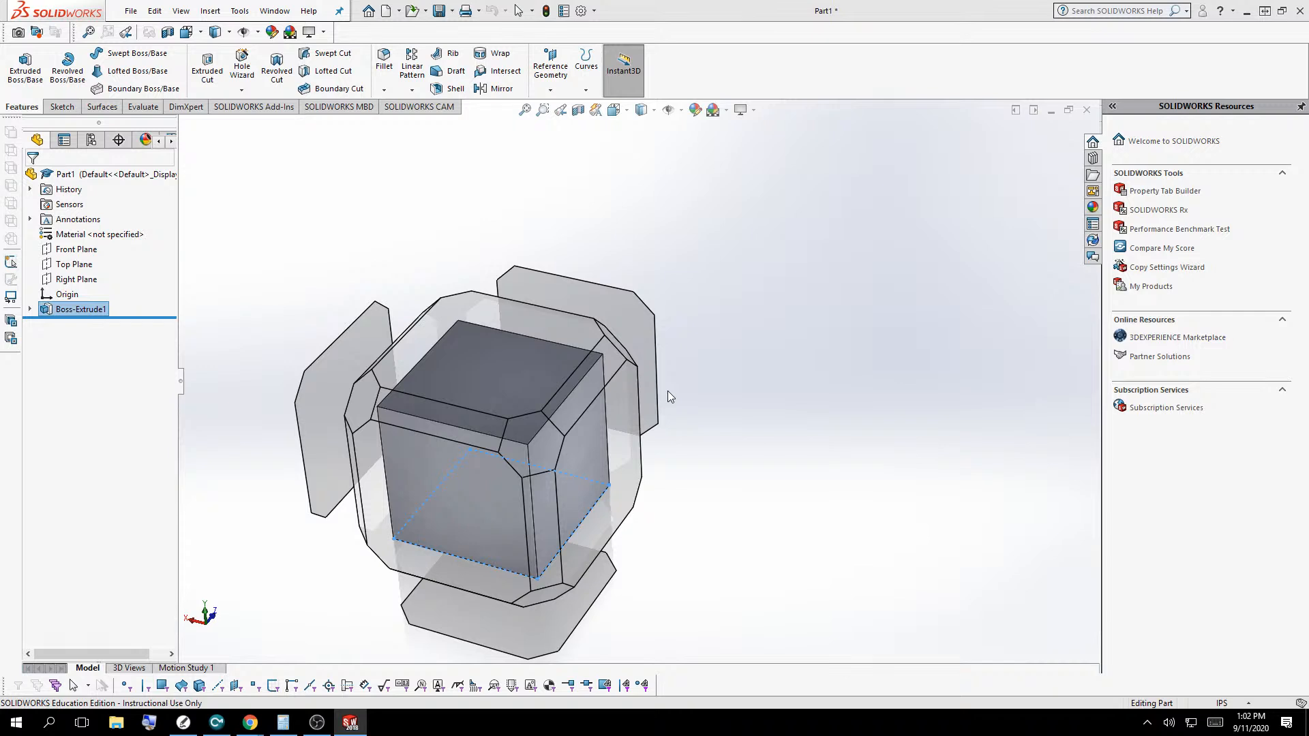
mouse_move(536, 452)
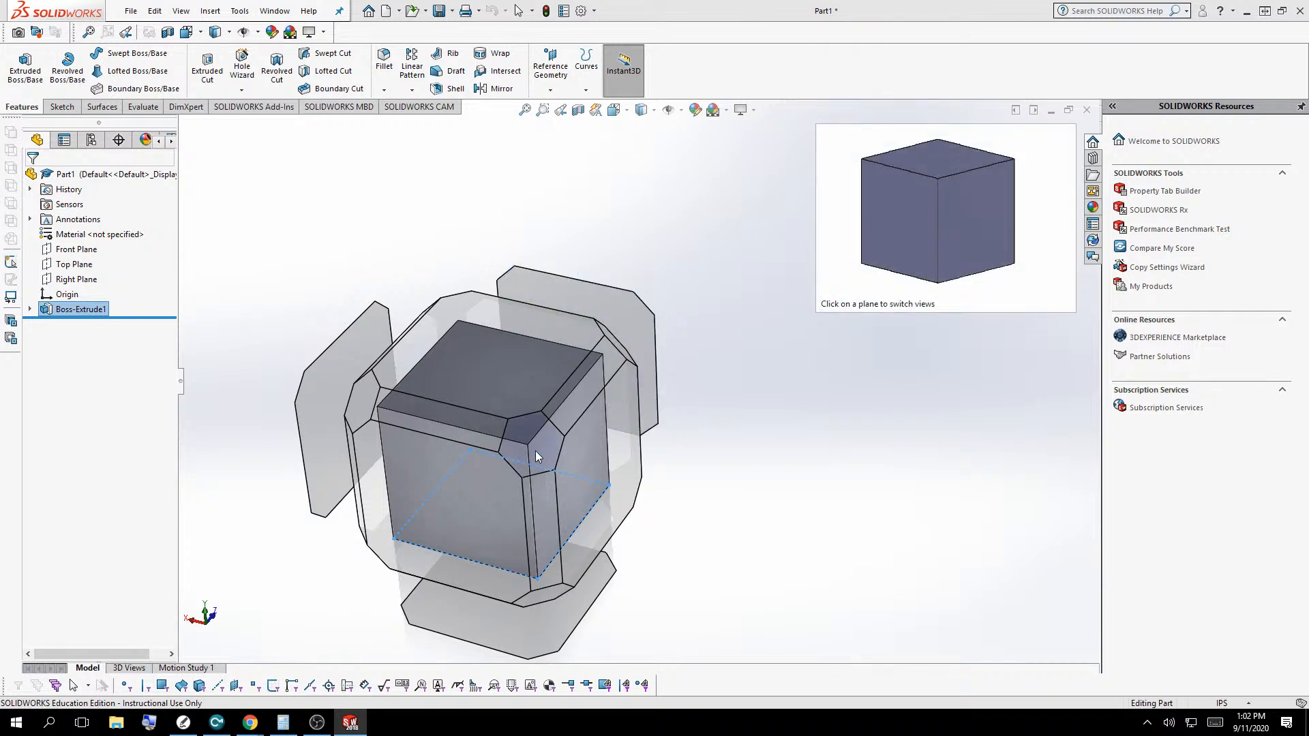
click(526, 430)
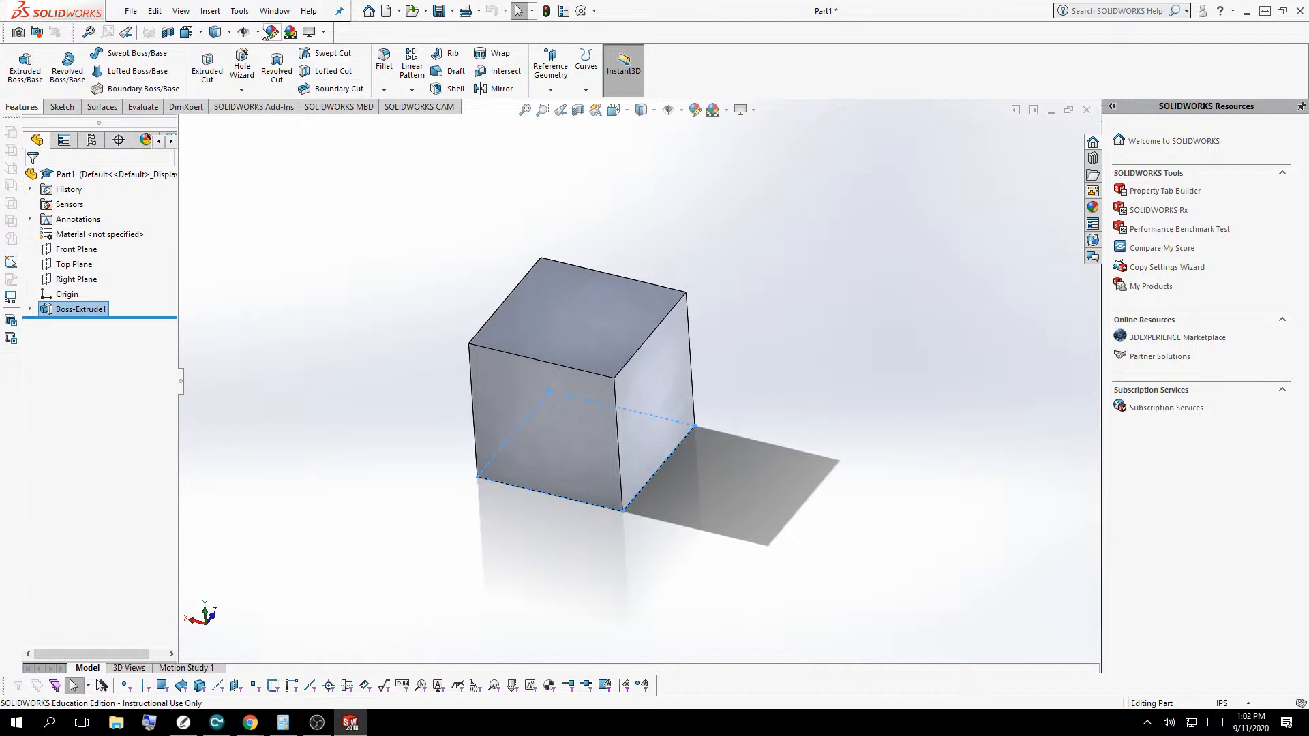
click(182, 11)
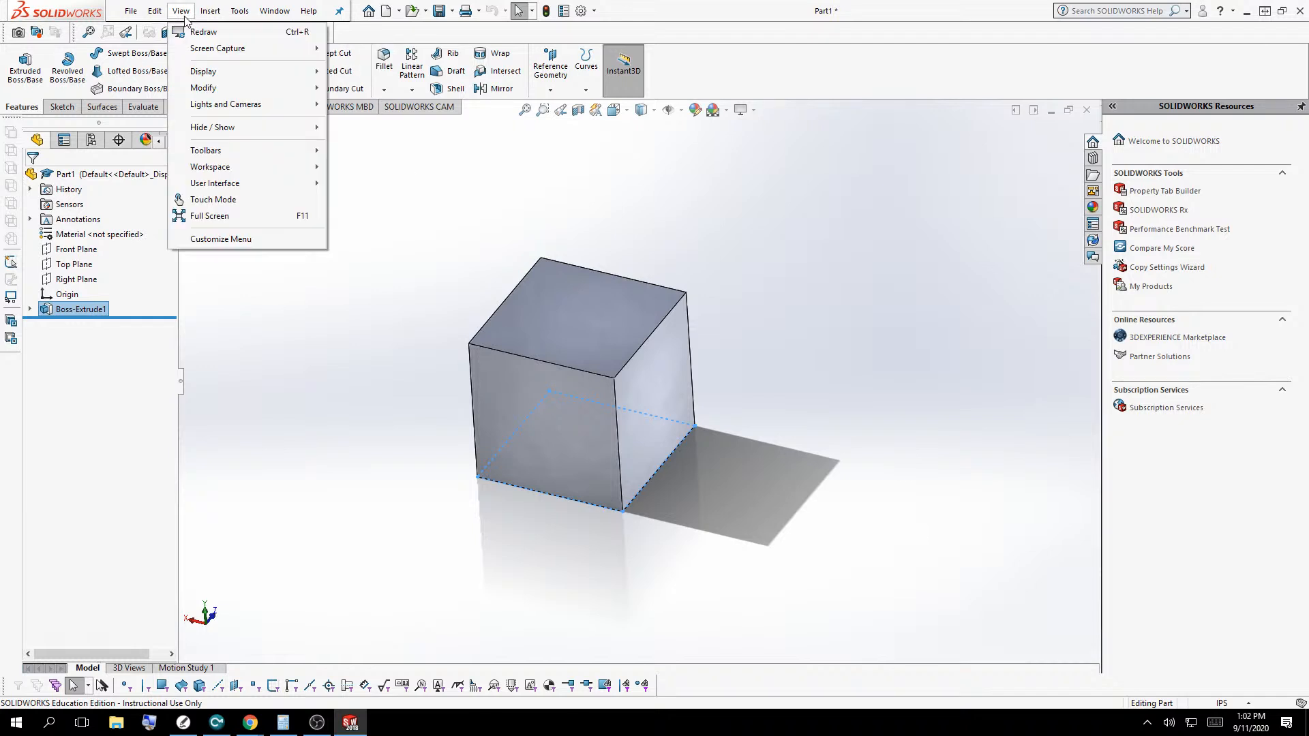
mouse_move(206, 73)
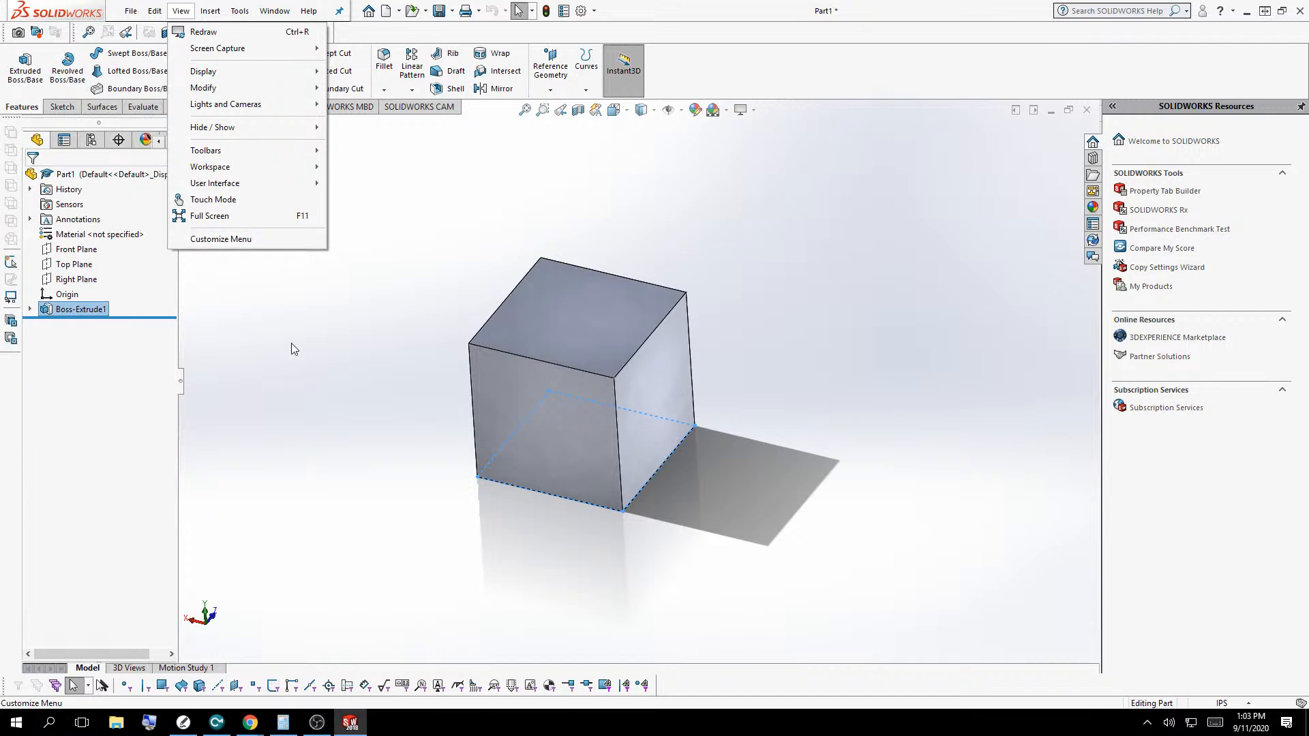
click(333, 369)
Step: Orient the cube to an isometric corner view from above with the View Selector
middle_drag(333, 369, 510, 485)
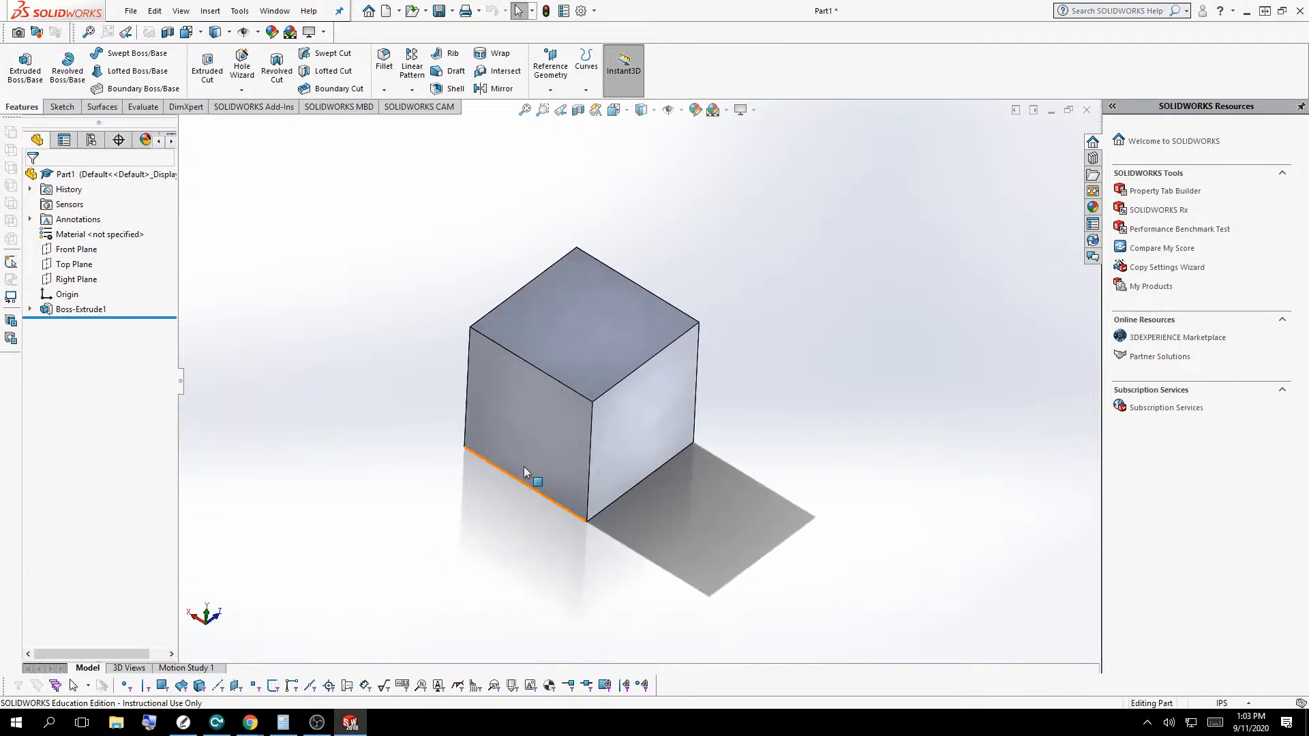
key(ctrl+space)
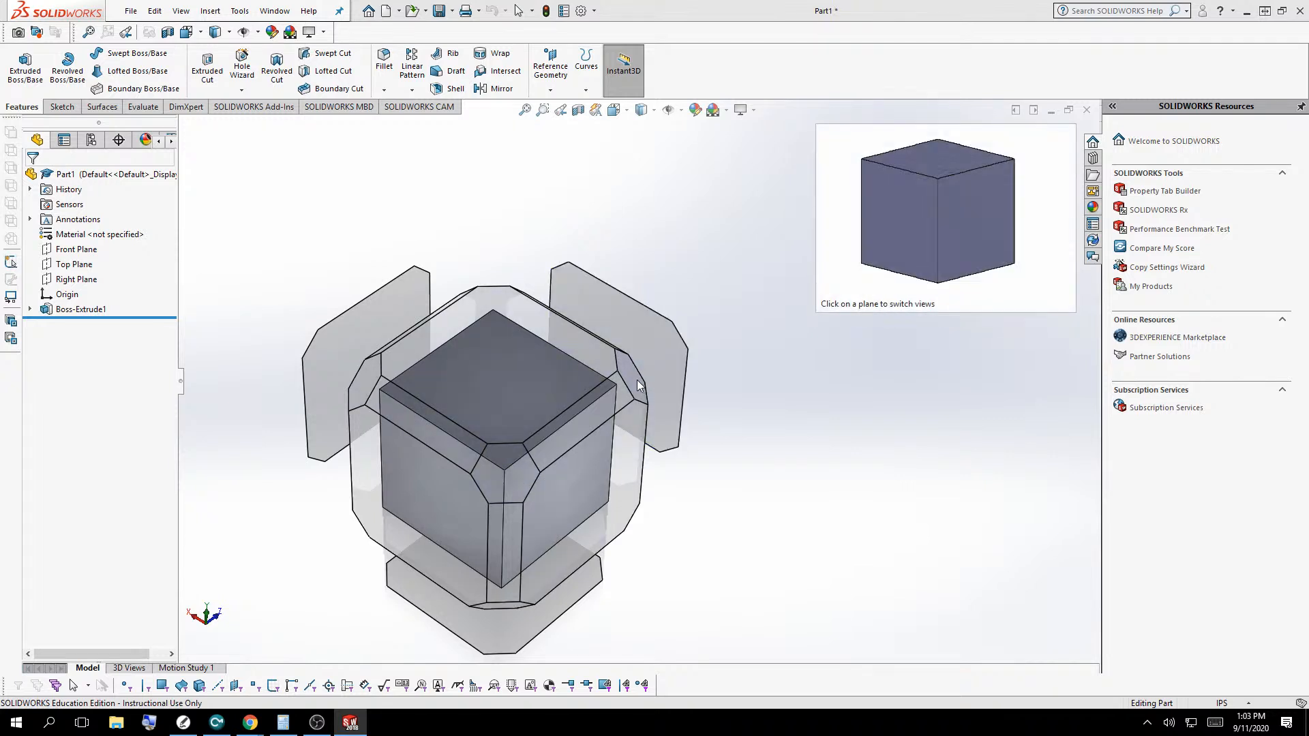
click(494, 468)
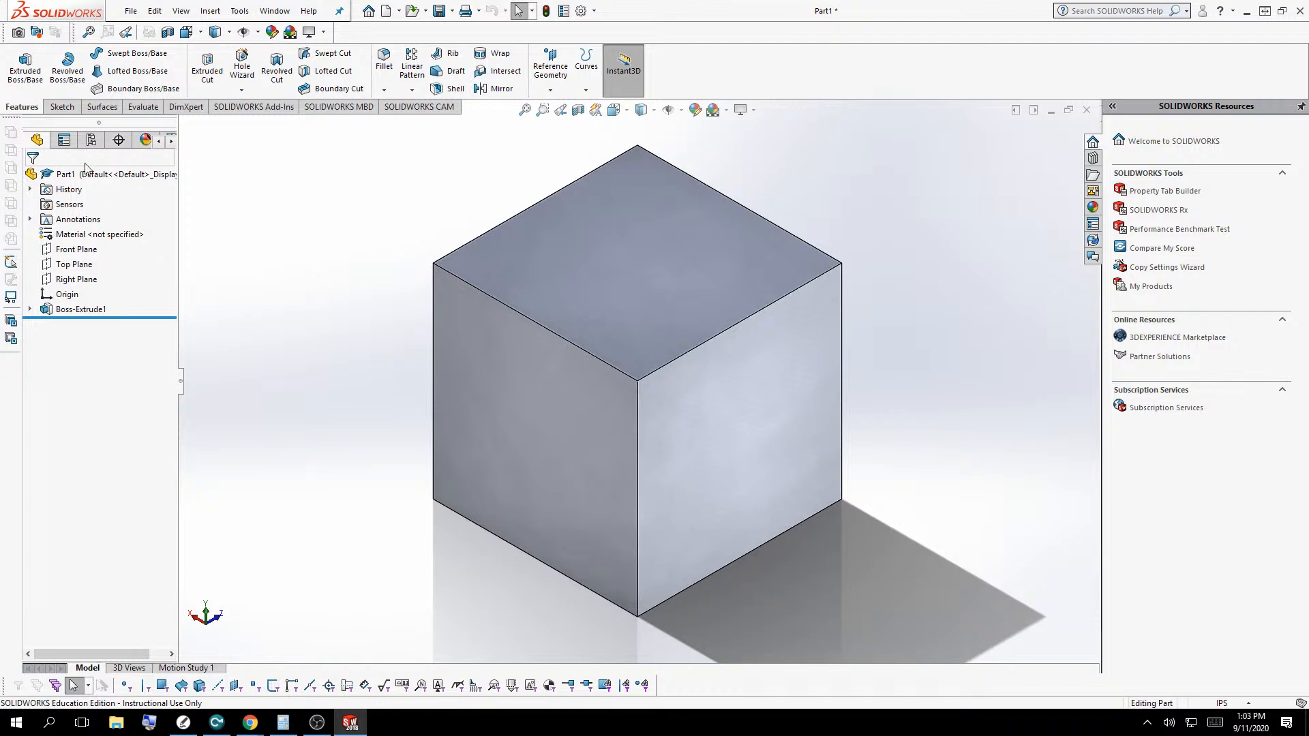
Step: Expand Boss-Extrude1 and inspect the dimensions of the extrusion and of its underlying sketch
click(30, 309)
click(80, 310)
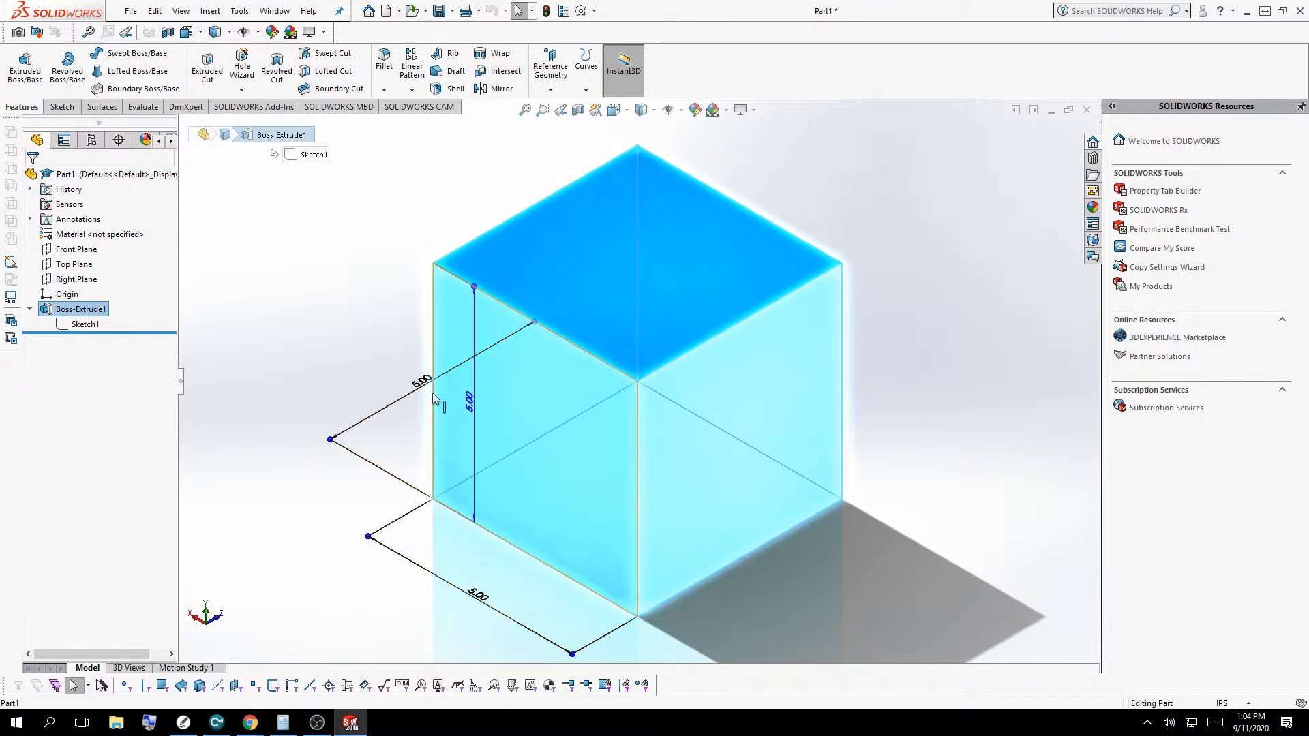
mouse_move(348, 720)
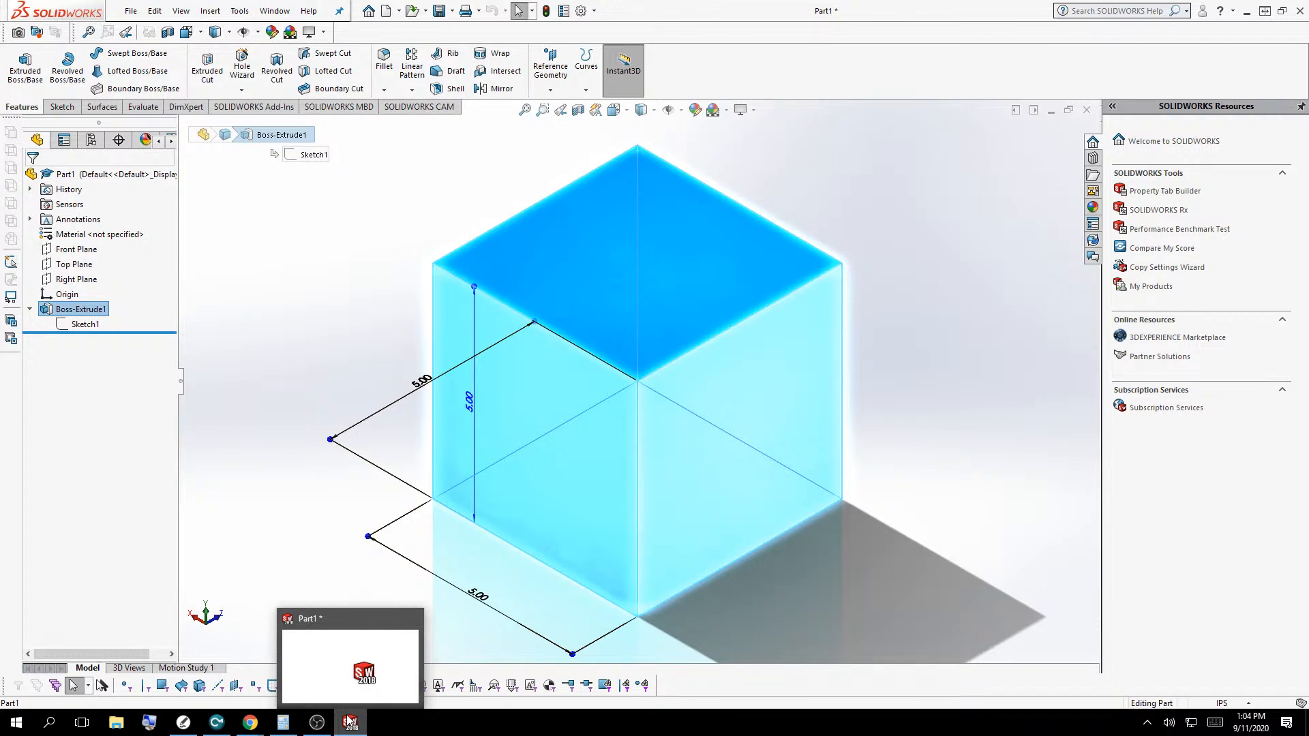
click(85, 325)
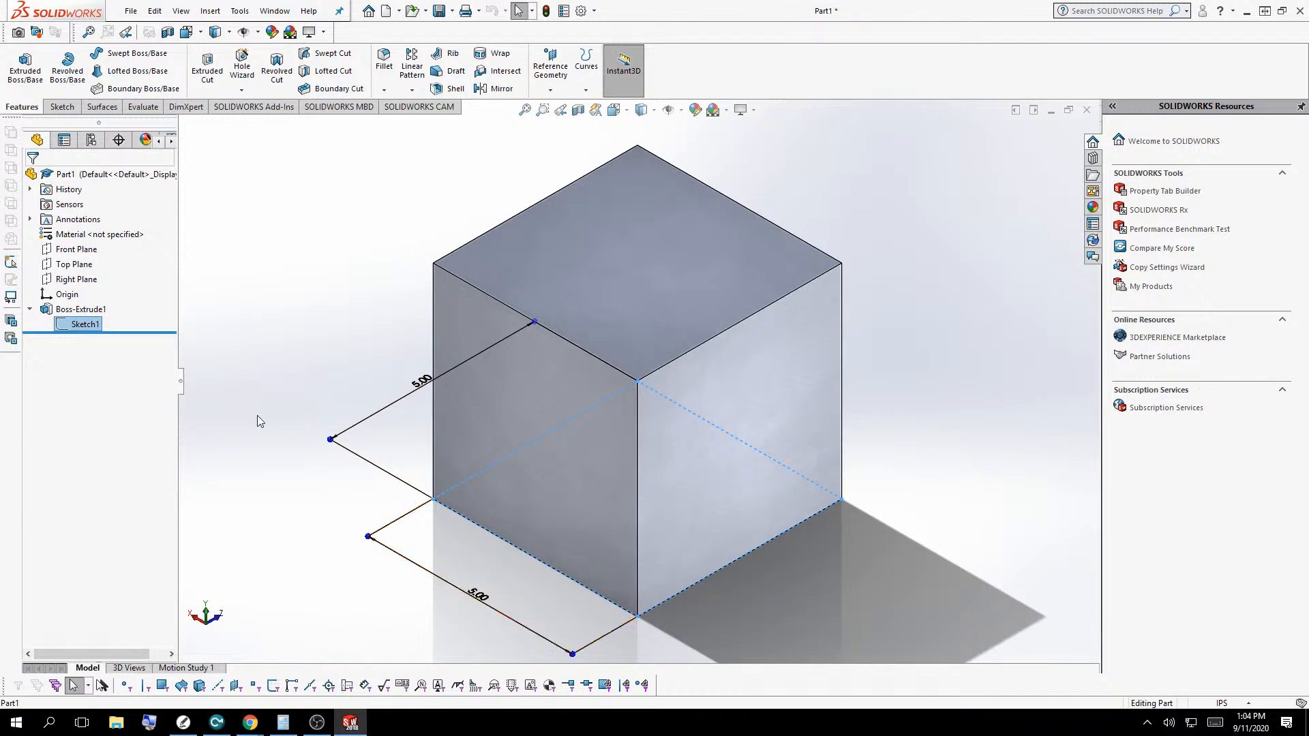
click(459, 414)
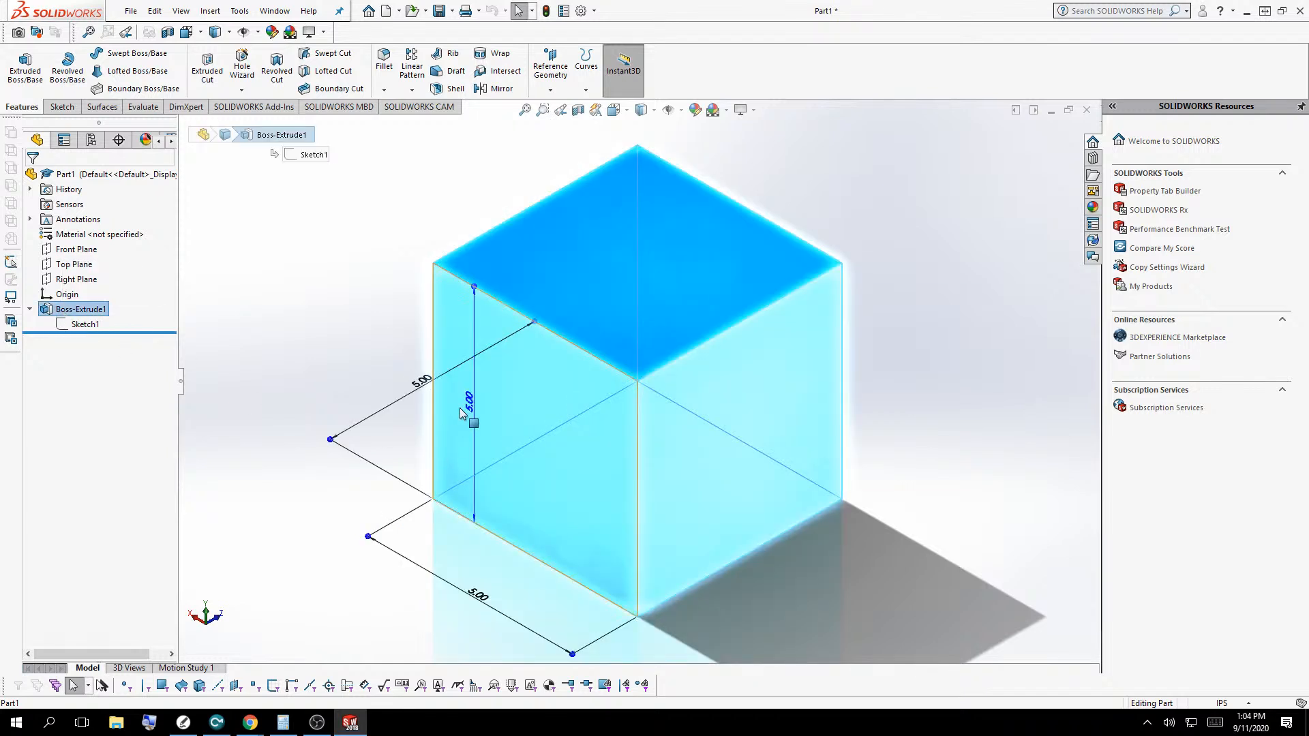
click(295, 466)
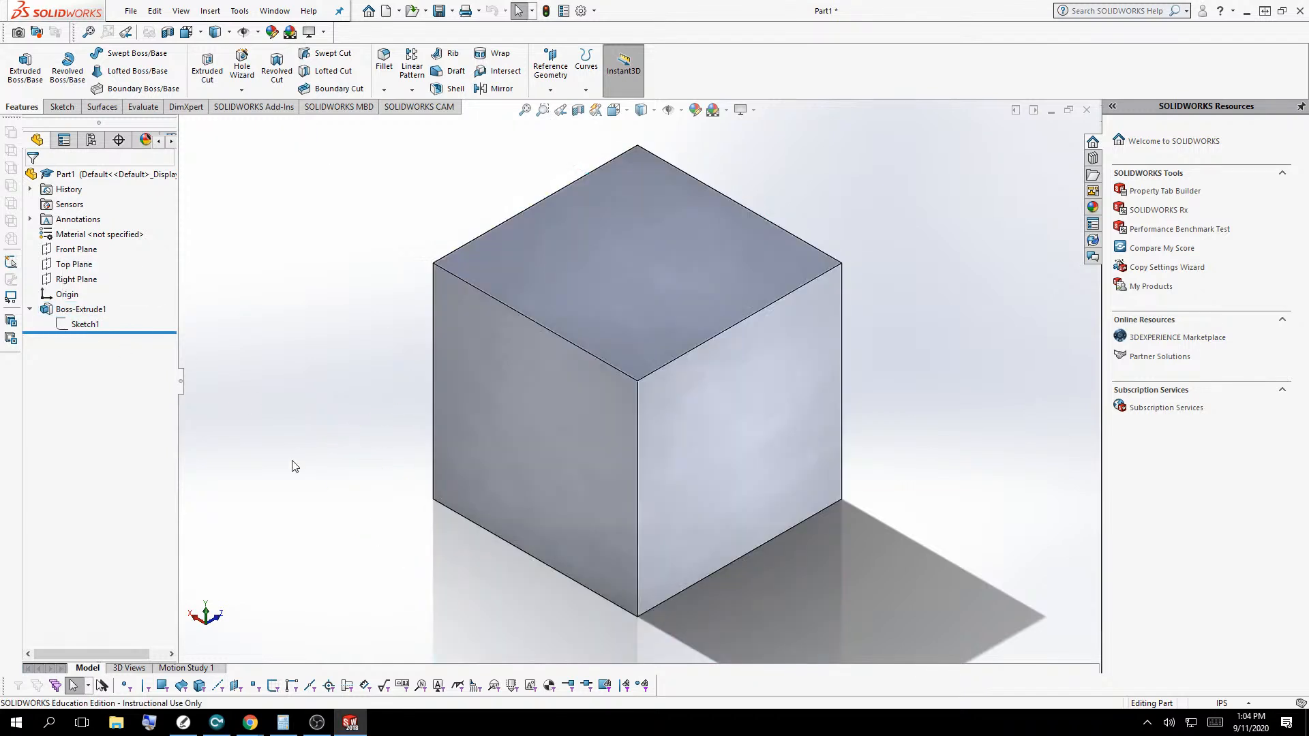
Step: Edit Sketch1 under the extrusion to add a circle of about 0.95 in radius near the square's center, and exit the sketch
click(65, 325)
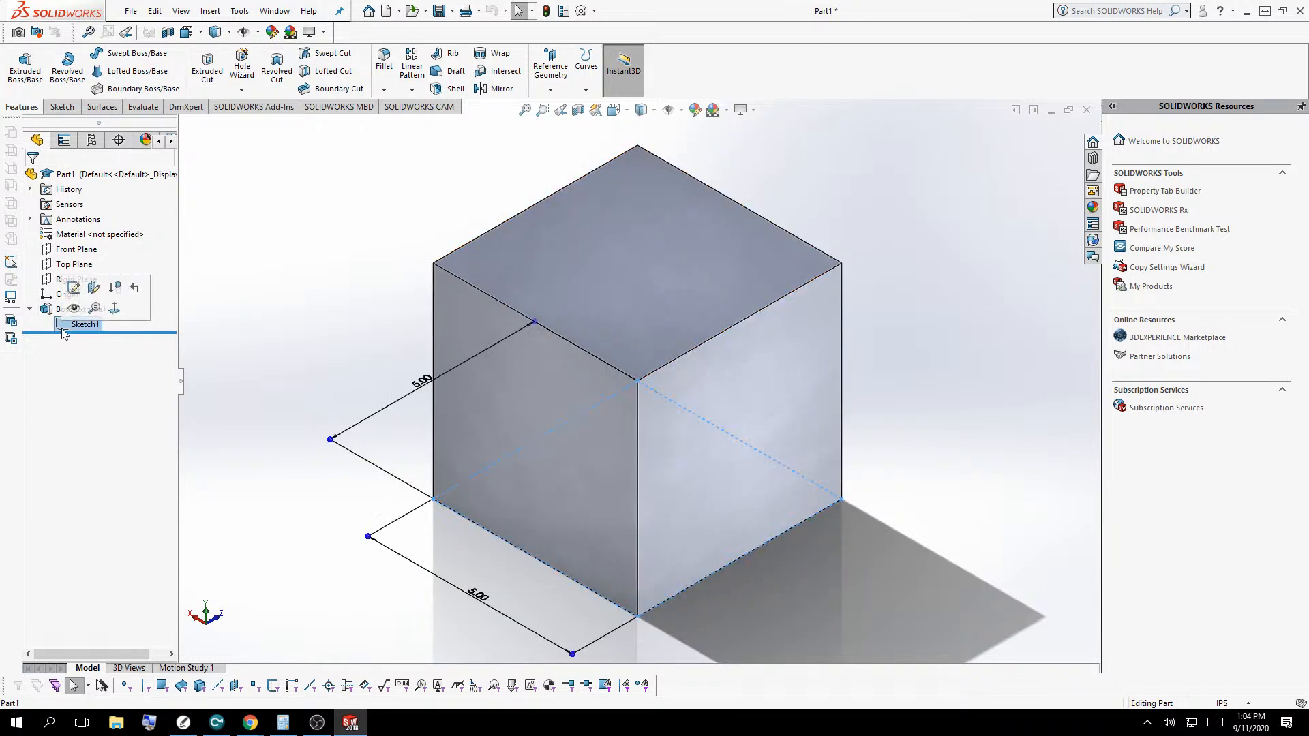
click(75, 289)
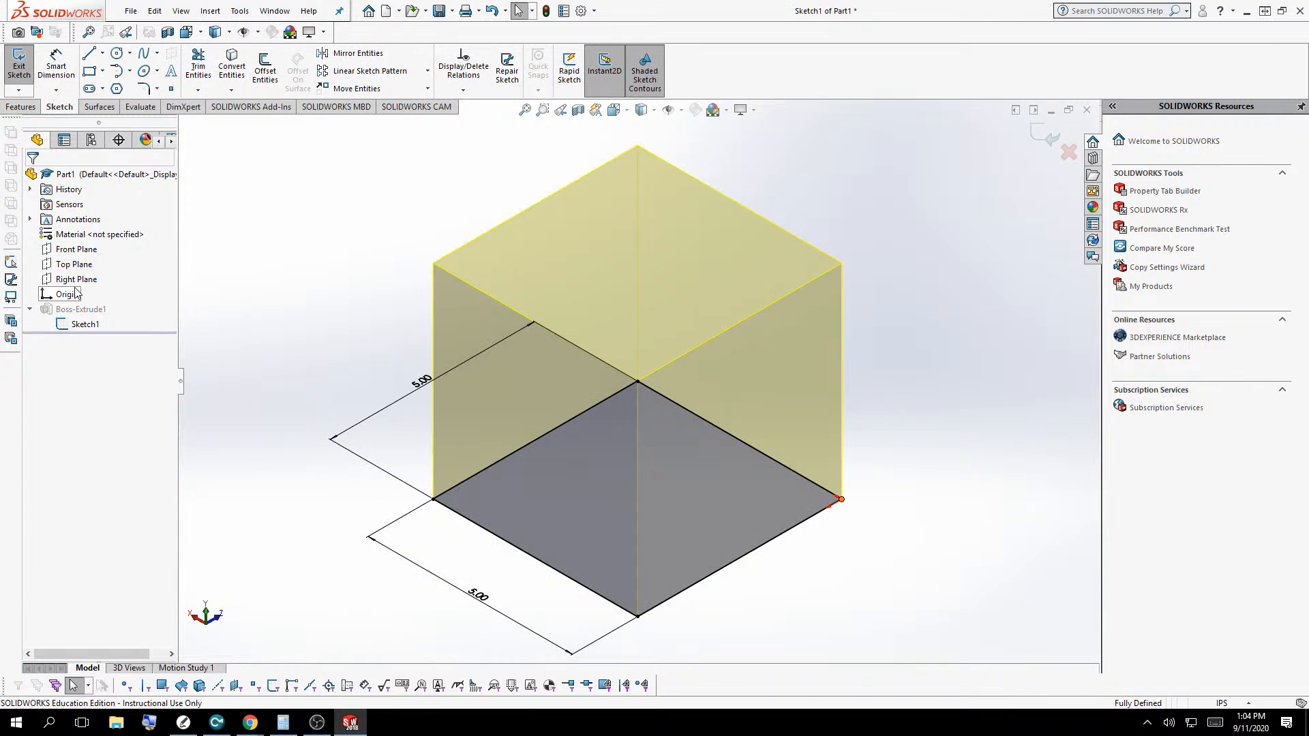
mouse_move(262, 208)
middle_down()
mouse_move(346, 310)
mouse_move(266, 248)
mouse_move(271, 296)
middle_up()
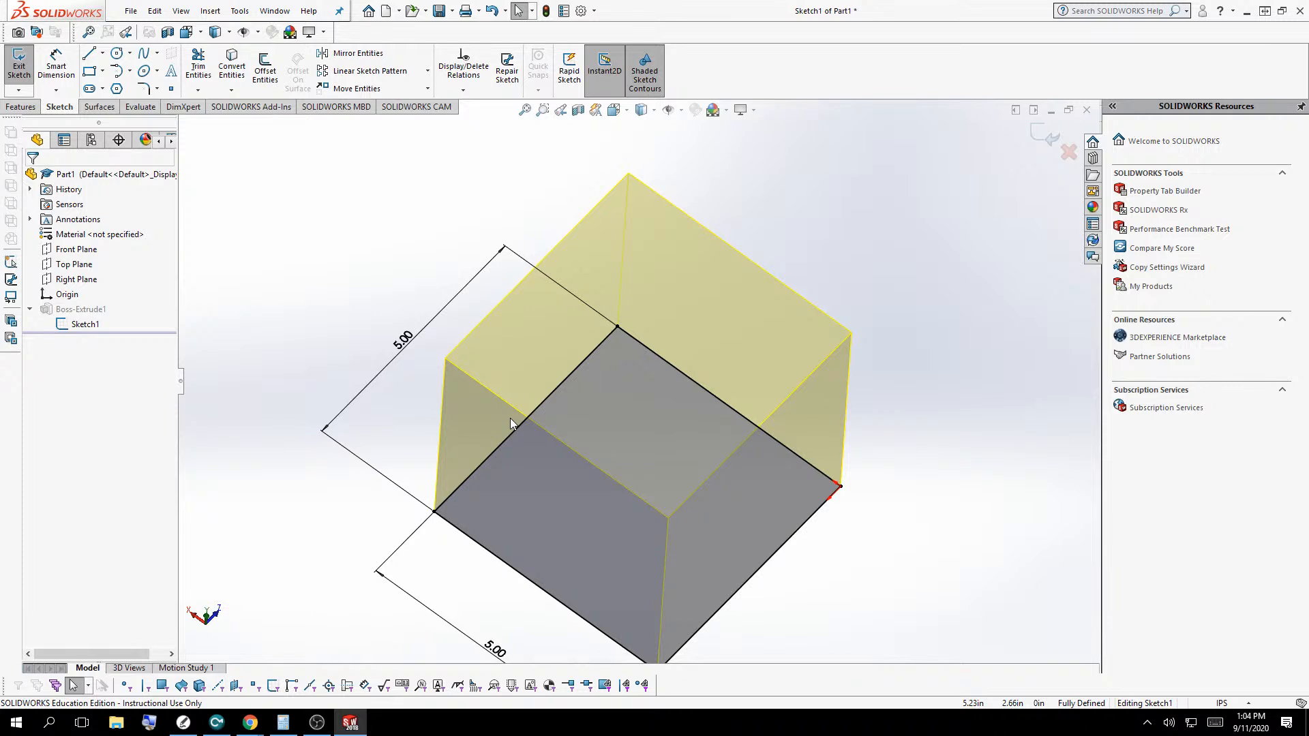
click(117, 52)
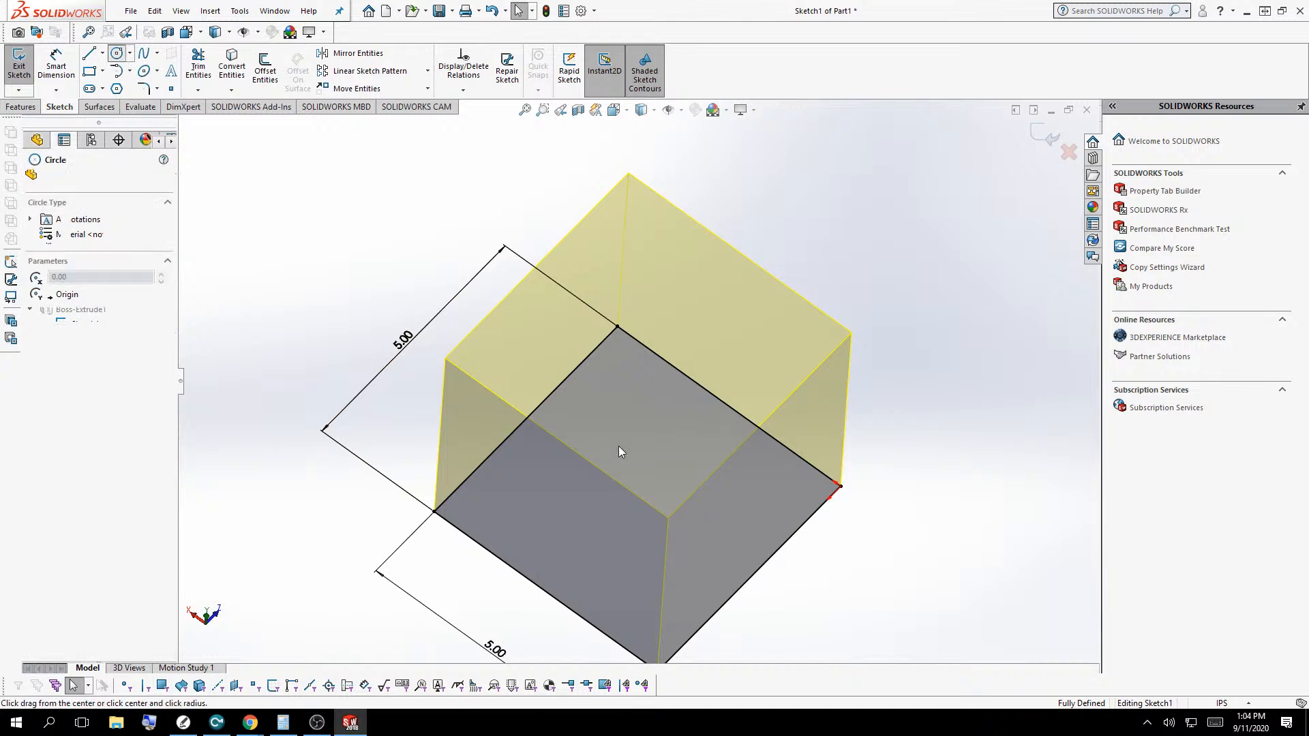
click(621, 475)
click(684, 492)
mouse_move(420, 561)
middle_down()
mouse_move(418, 431)
mouse_move(479, 339)
mouse_move(394, 257)
mouse_move(322, 517)
mouse_move(344, 551)
middle_up()
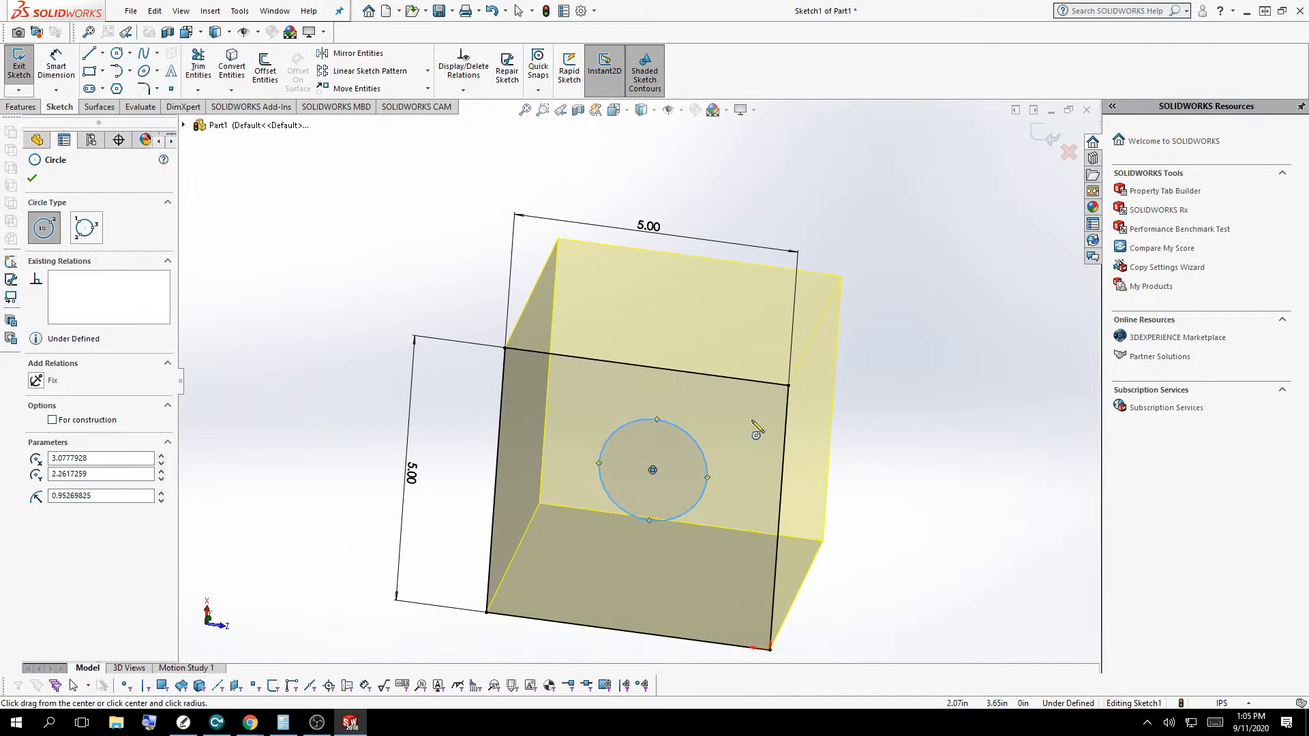
click(1043, 139)
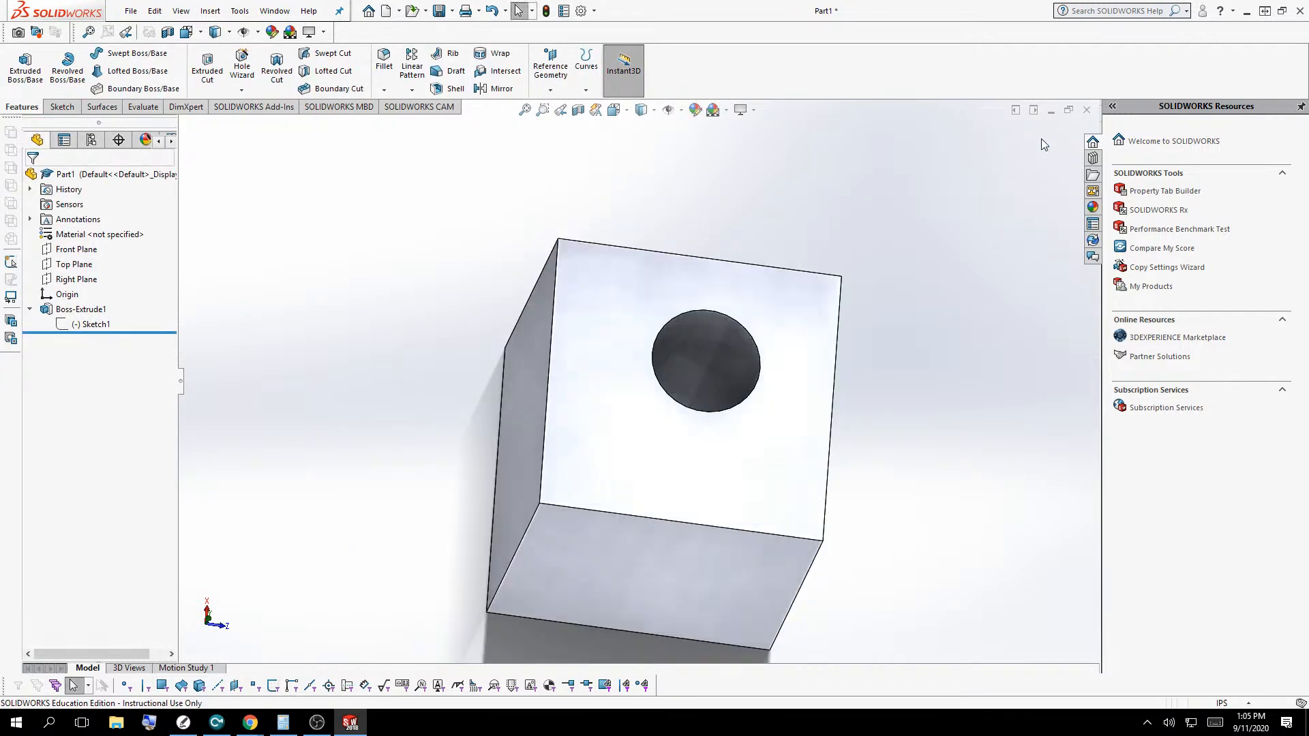
middle_drag(993, 166, 973, 213)
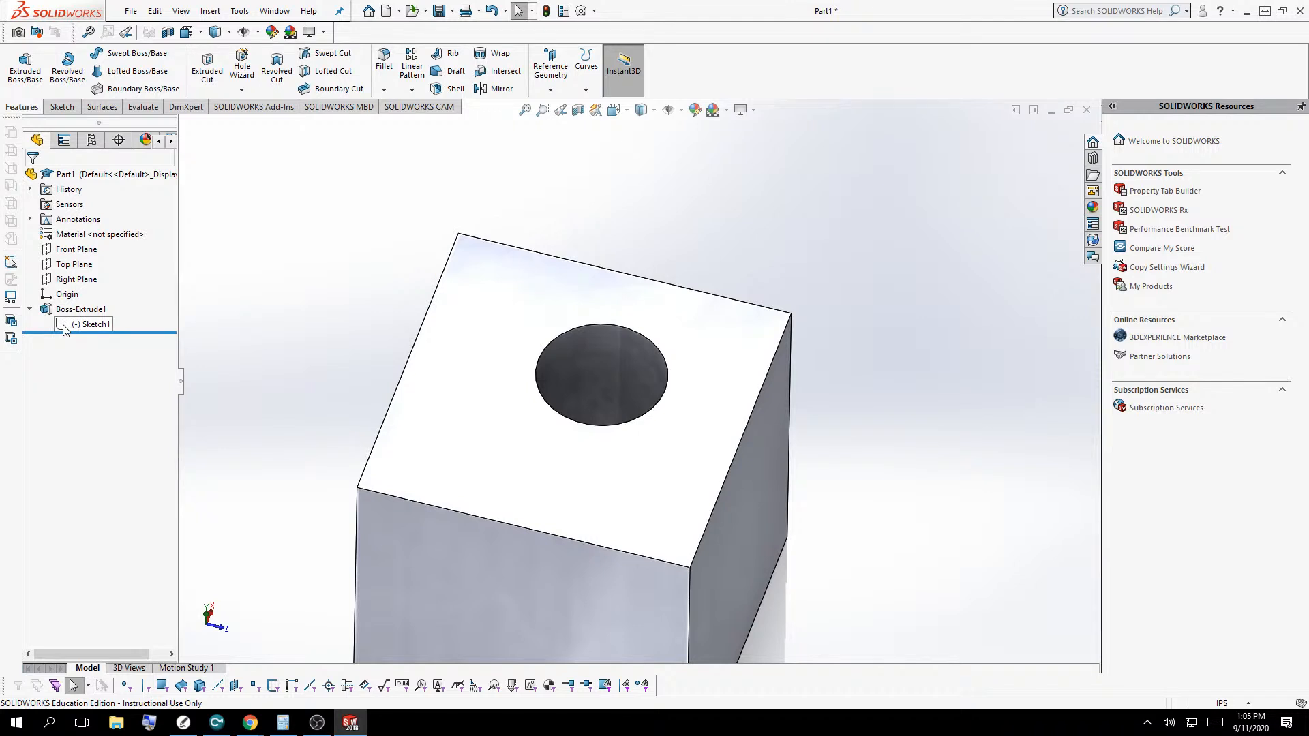
Step: Return the cube with its through hole to an isometric corner view from above using the View Selector
key(ctrl+space)
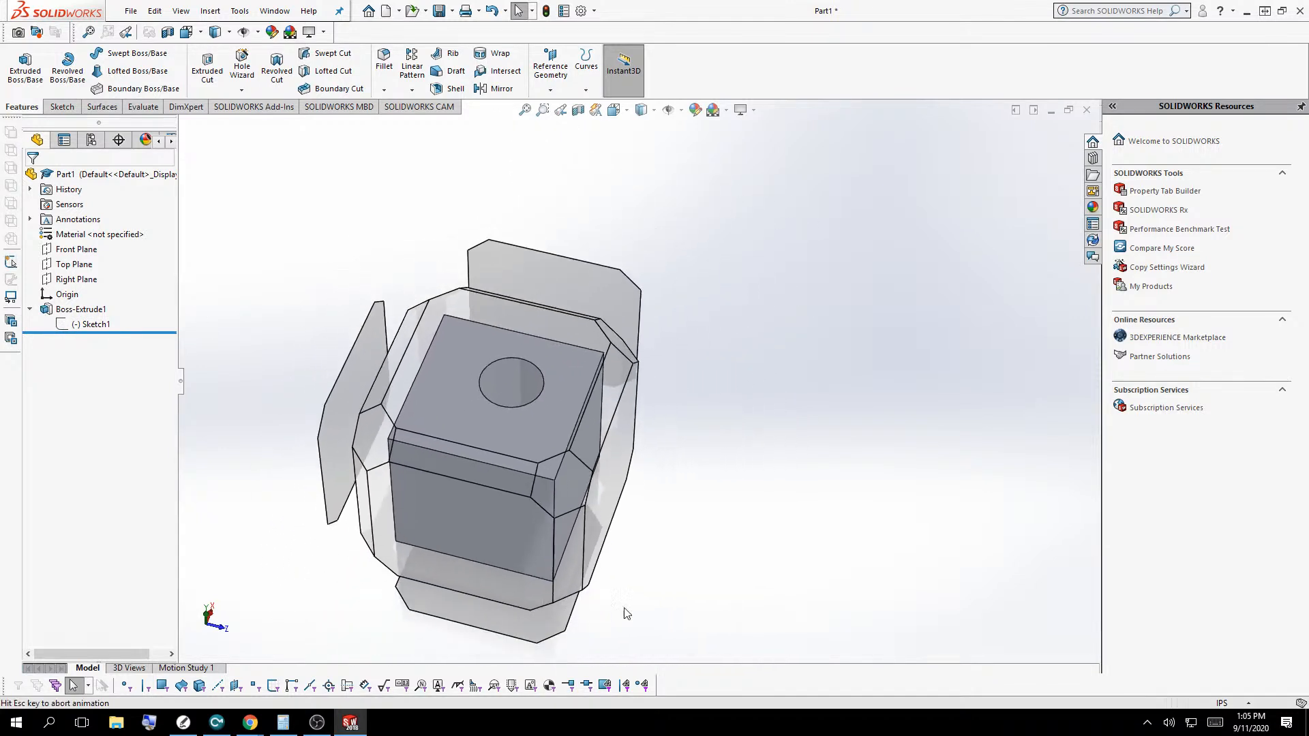
click(559, 469)
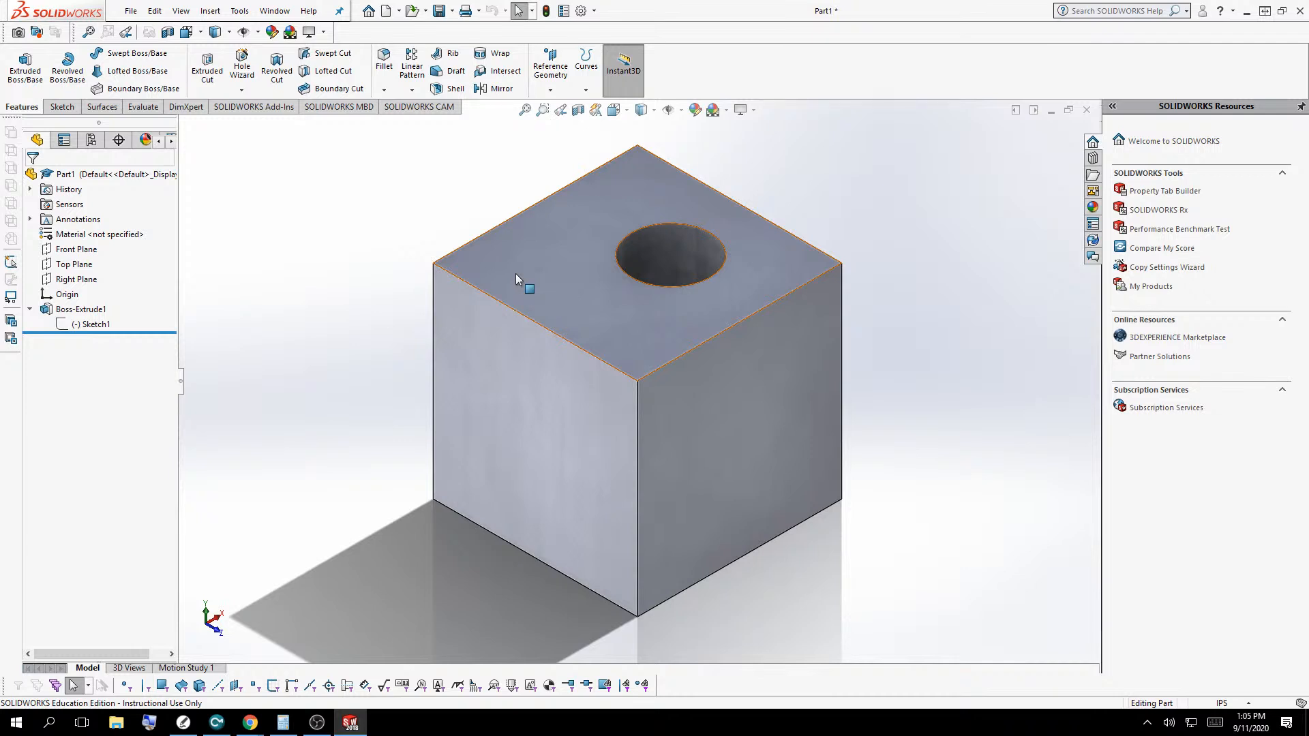
click(95, 325)
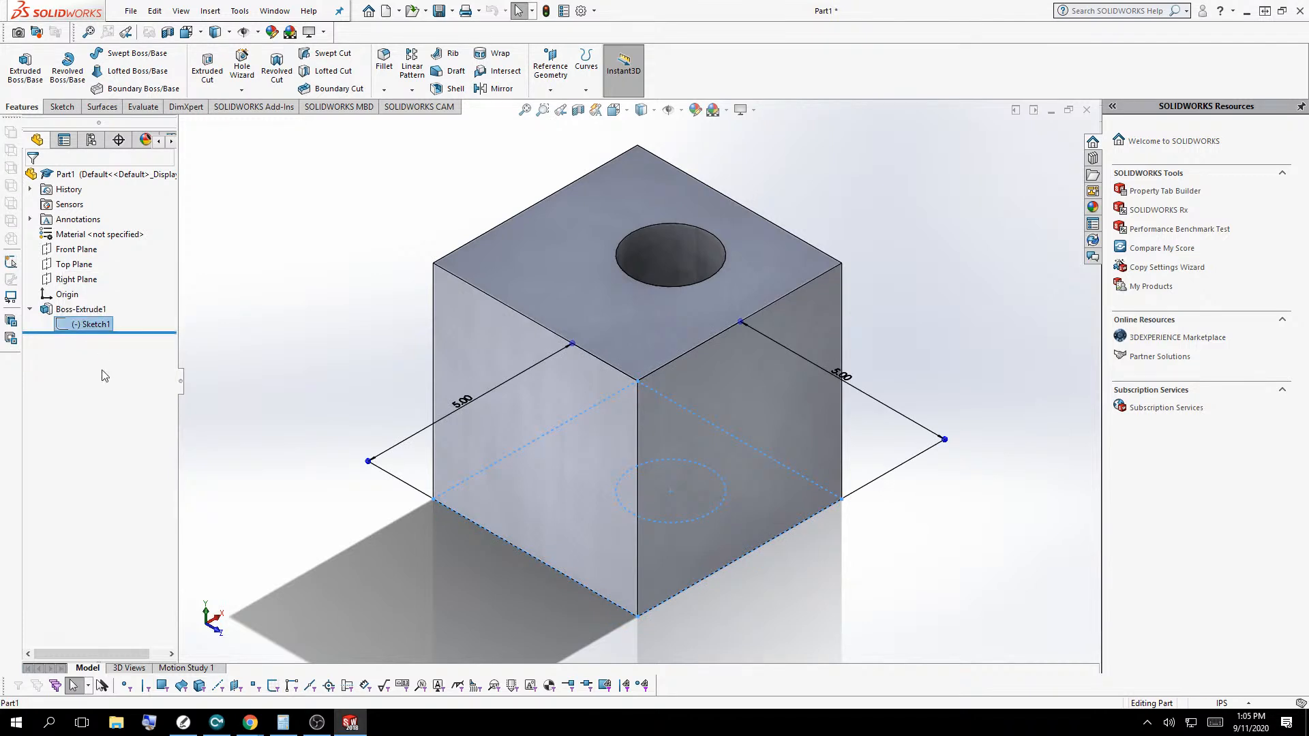
click(242, 242)
click(99, 325)
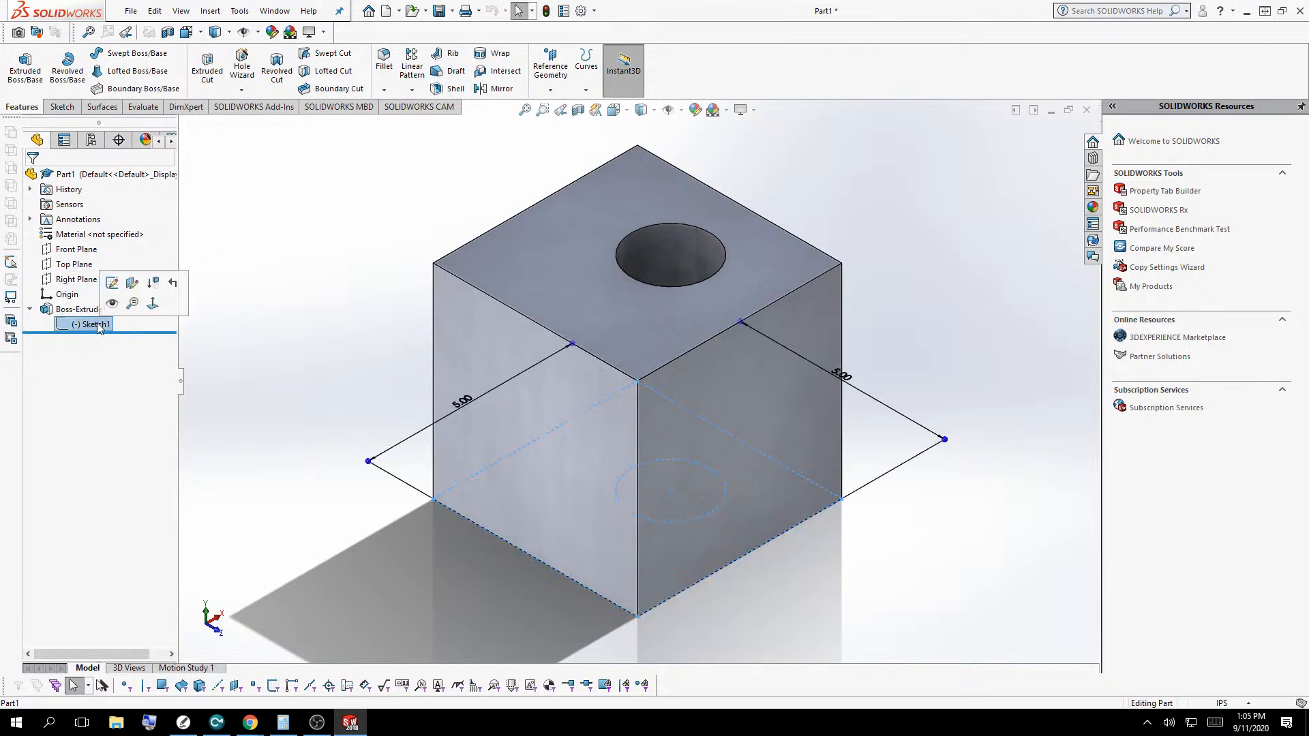
click(99, 326)
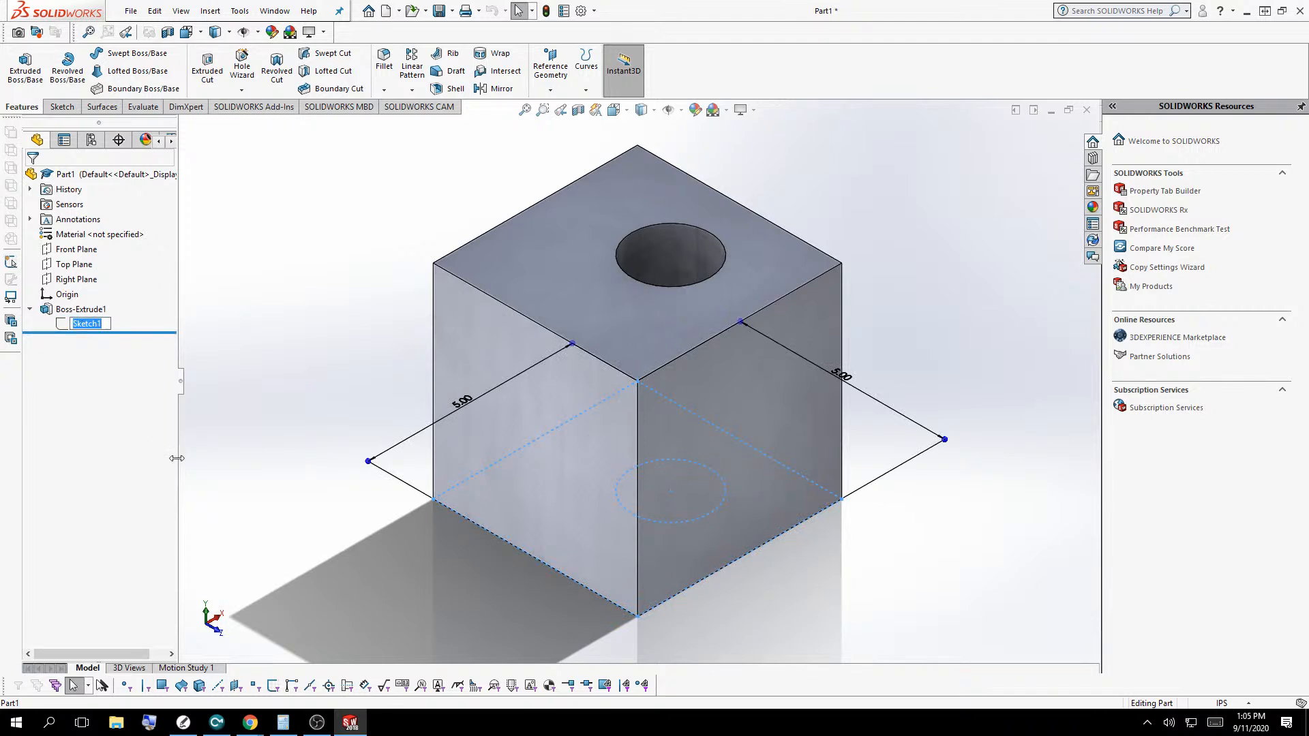
click(96, 423)
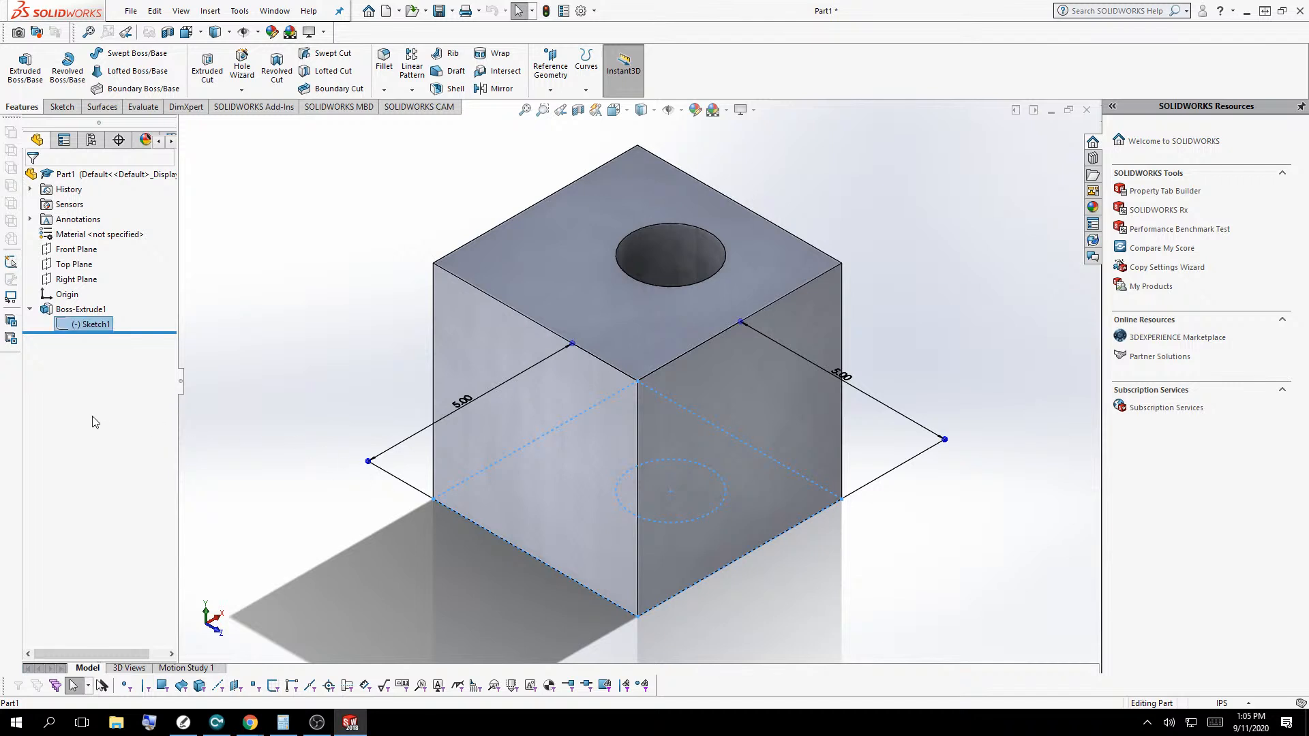
Step: Edit Sketch1 under Boss-Extrude1 to delete the circle inside the square, and exit the sketch
click(60, 328)
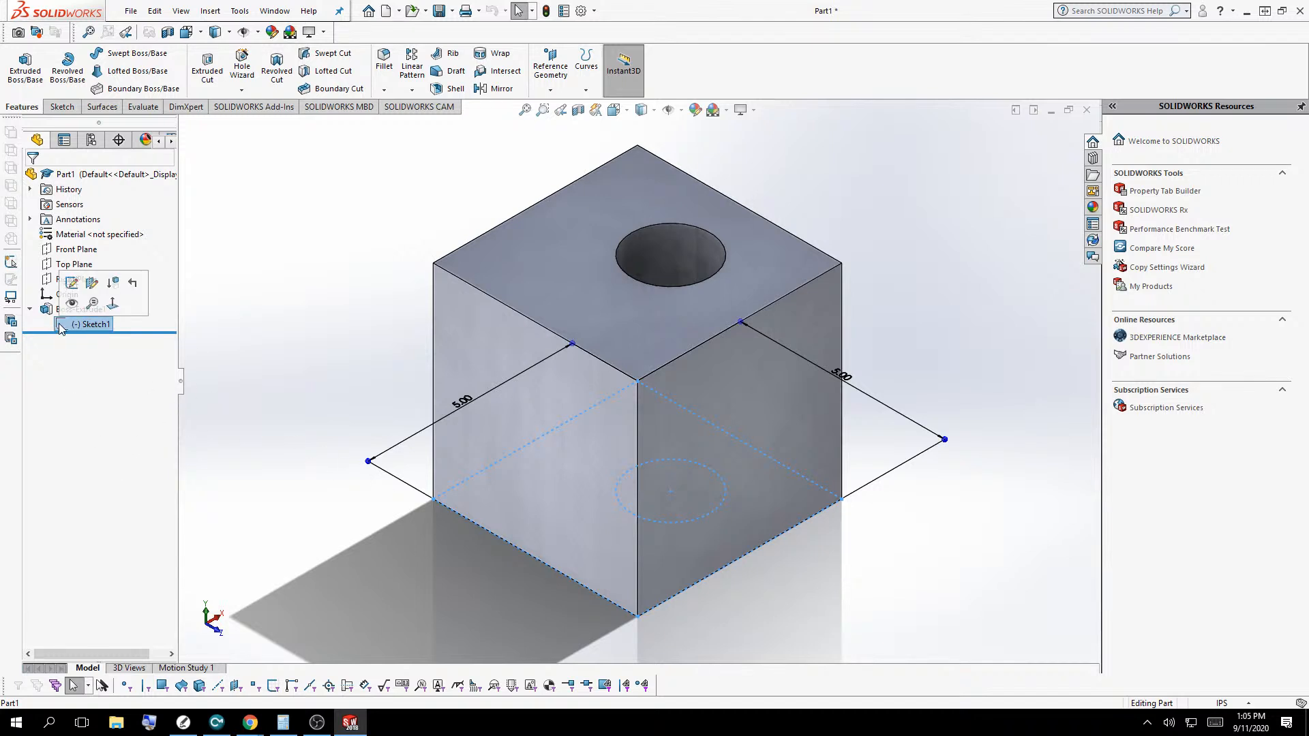
click(73, 285)
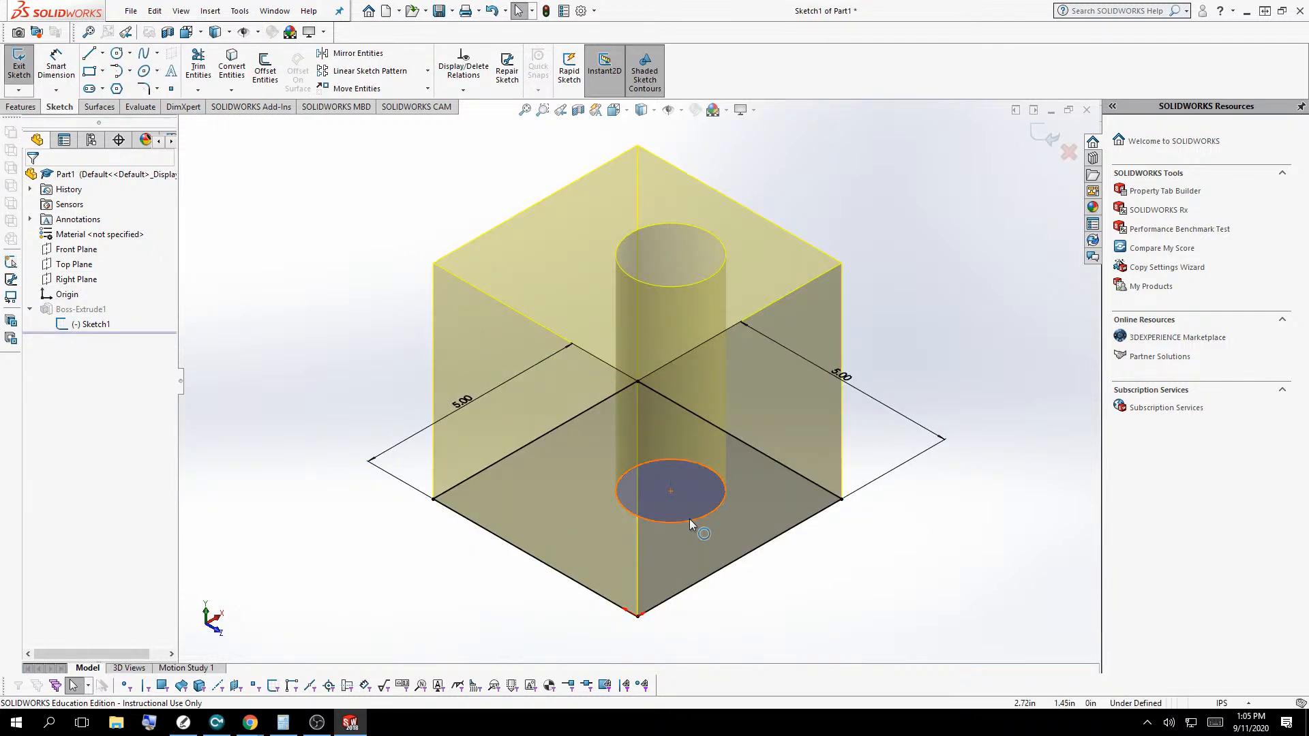
click(692, 523)
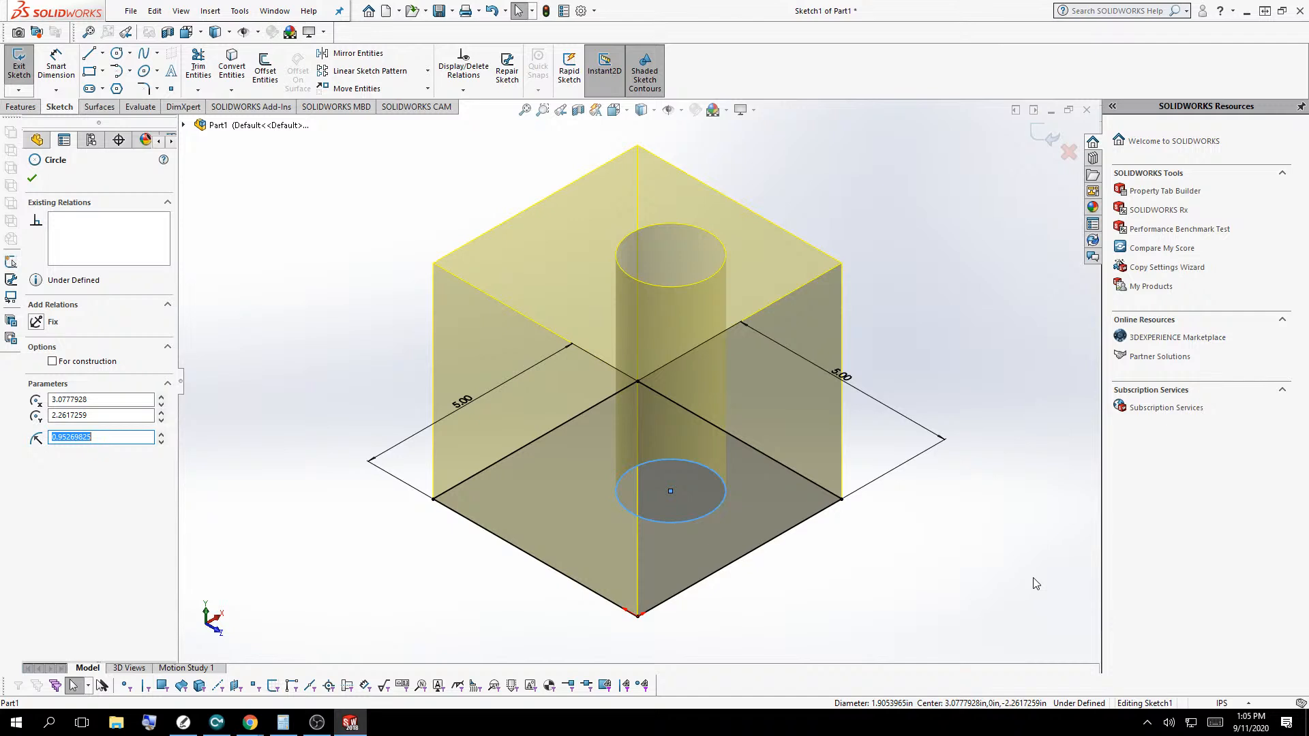
key(Escape)
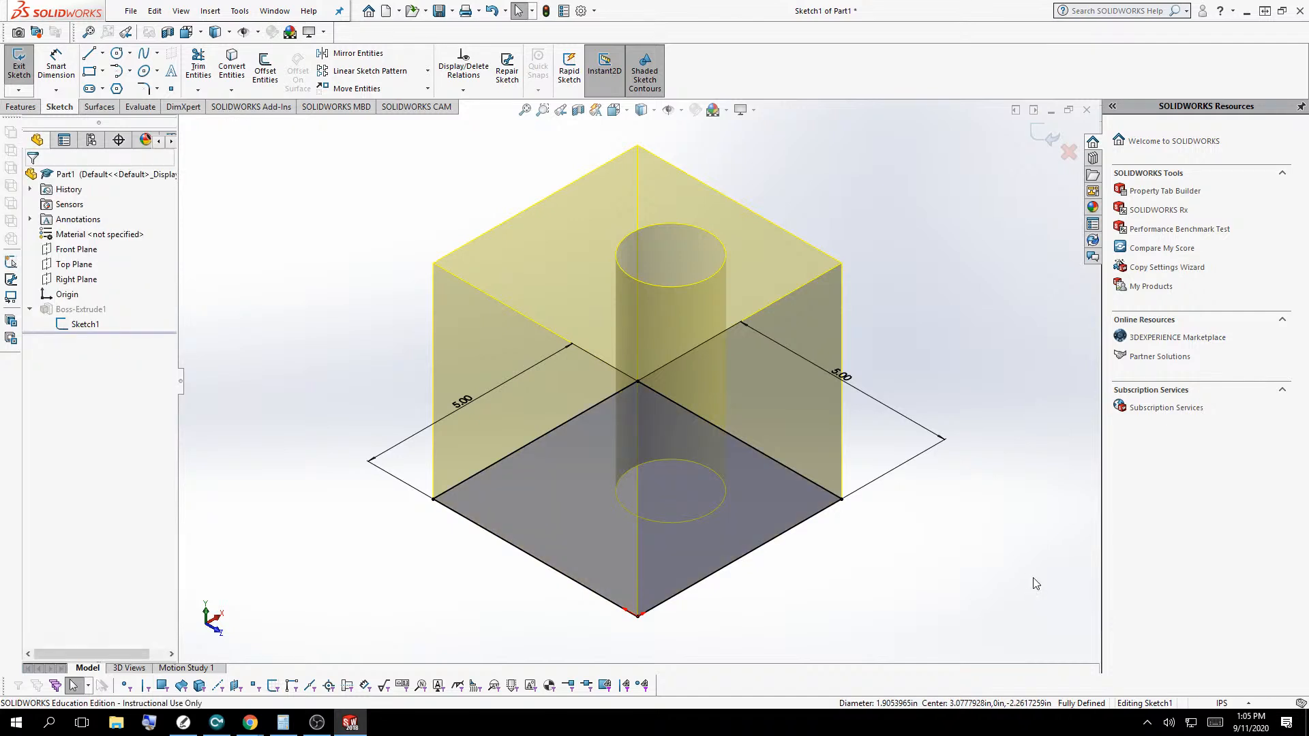
click(1043, 140)
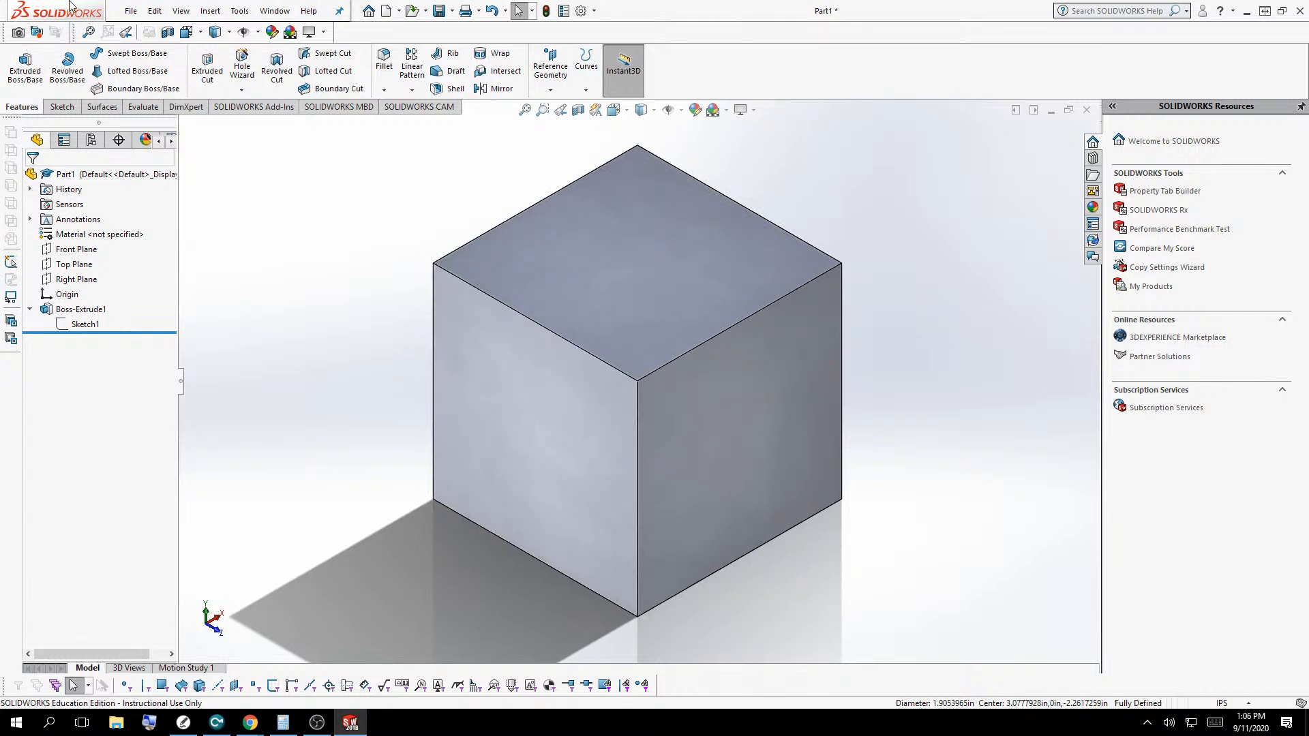
Step: Start saving the part under a new name, and create and open a folder named Solidworks on the personal H: network drive
click(130, 11)
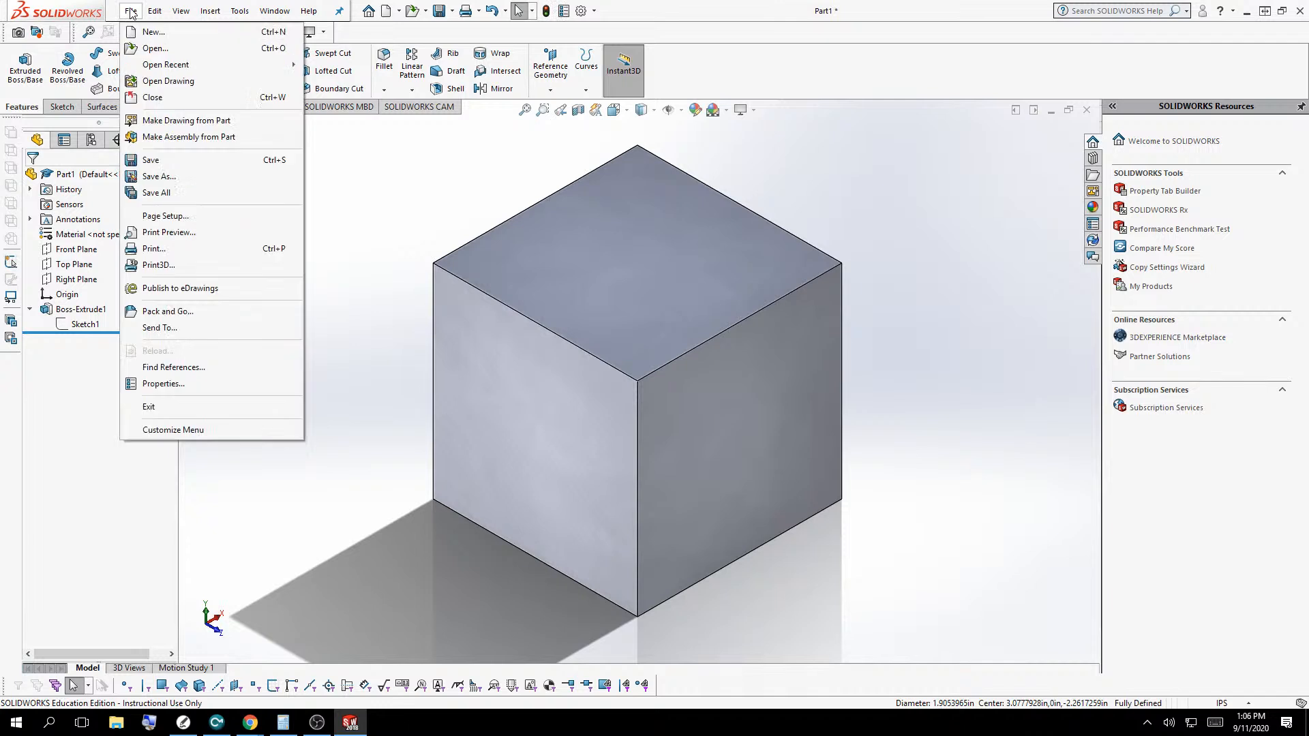
click(217, 180)
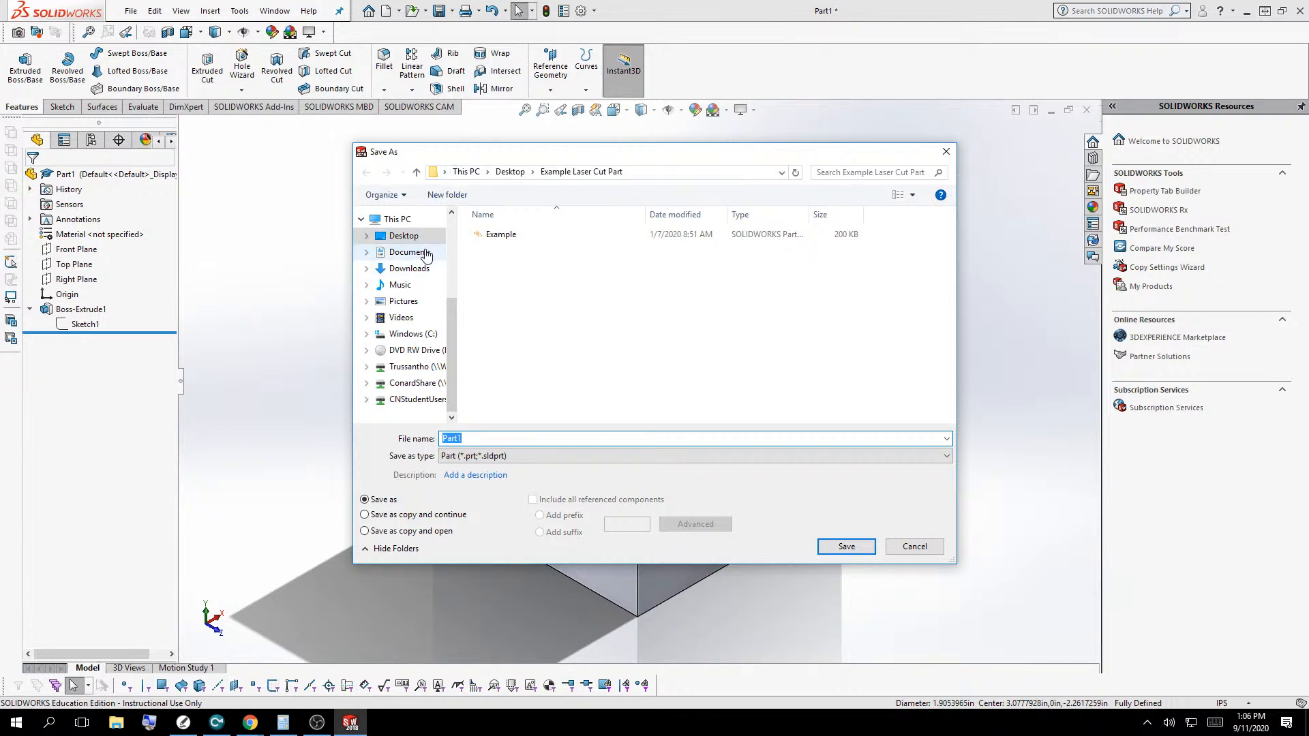
click(406, 367)
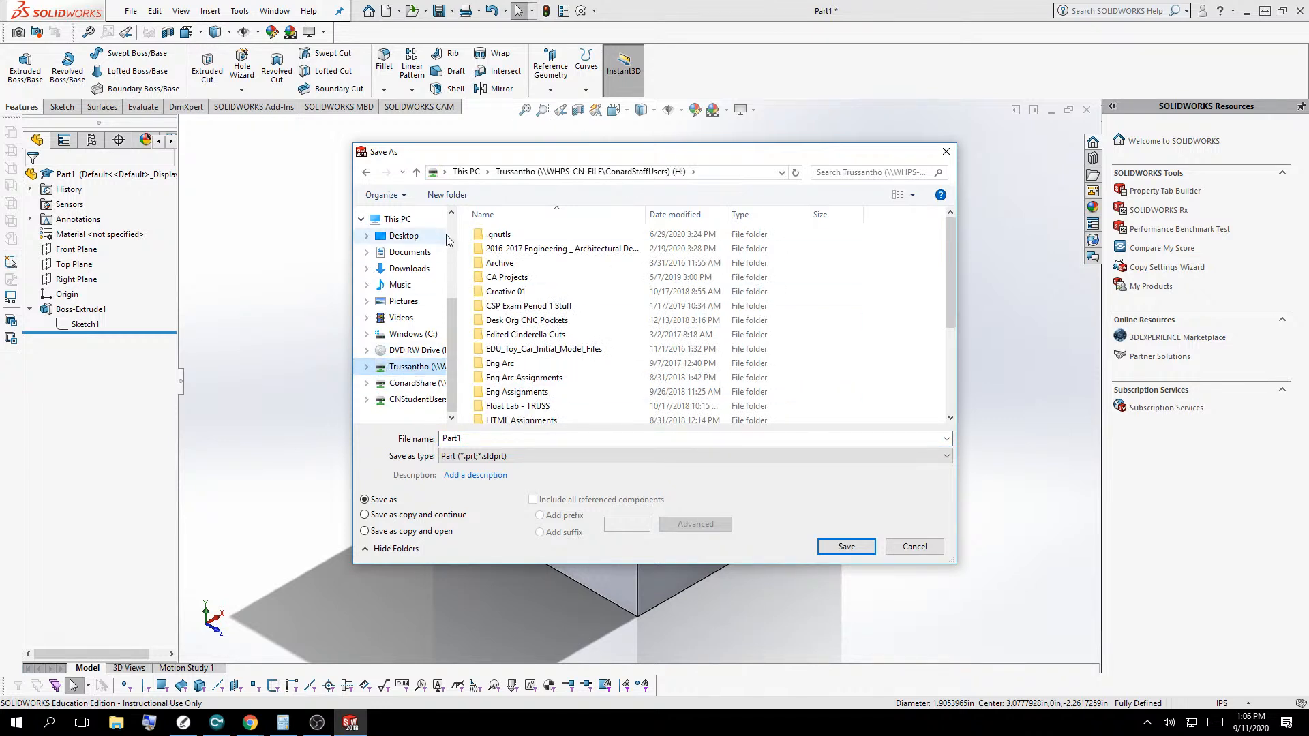
click(447, 195)
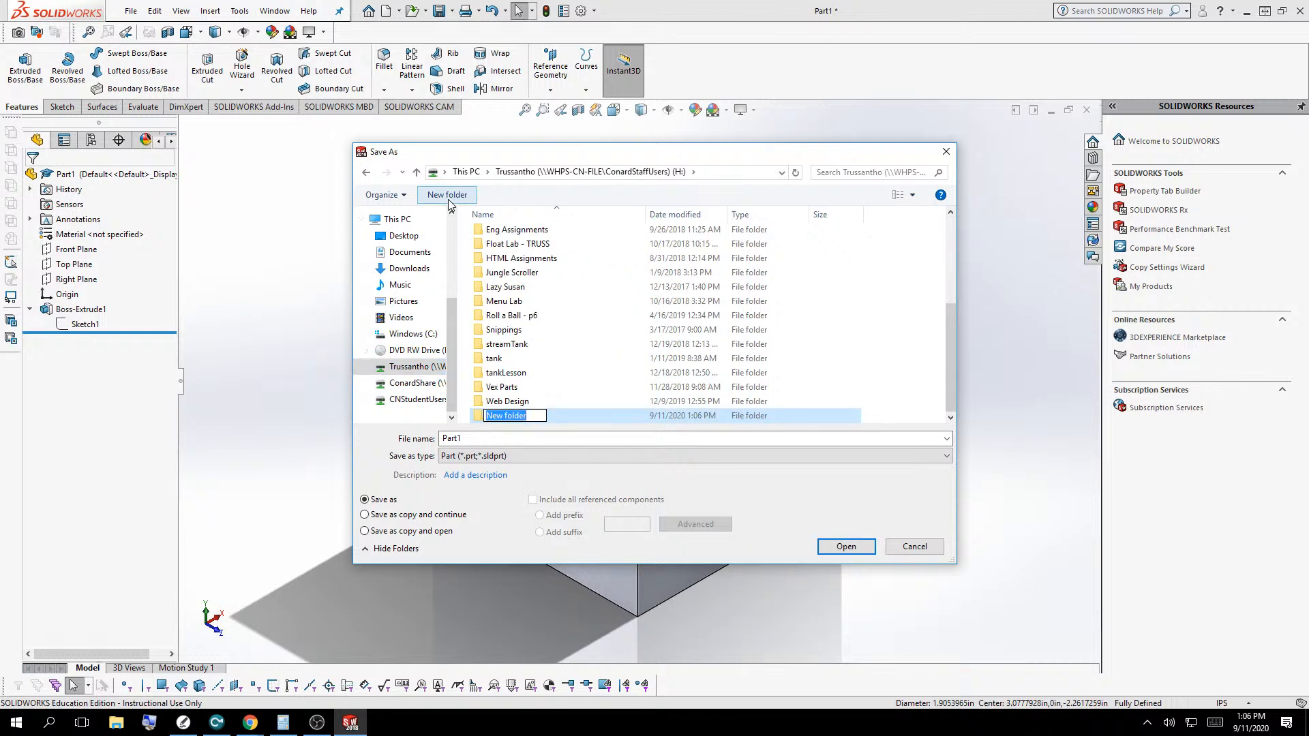
text(Solidworks)
key(Return)
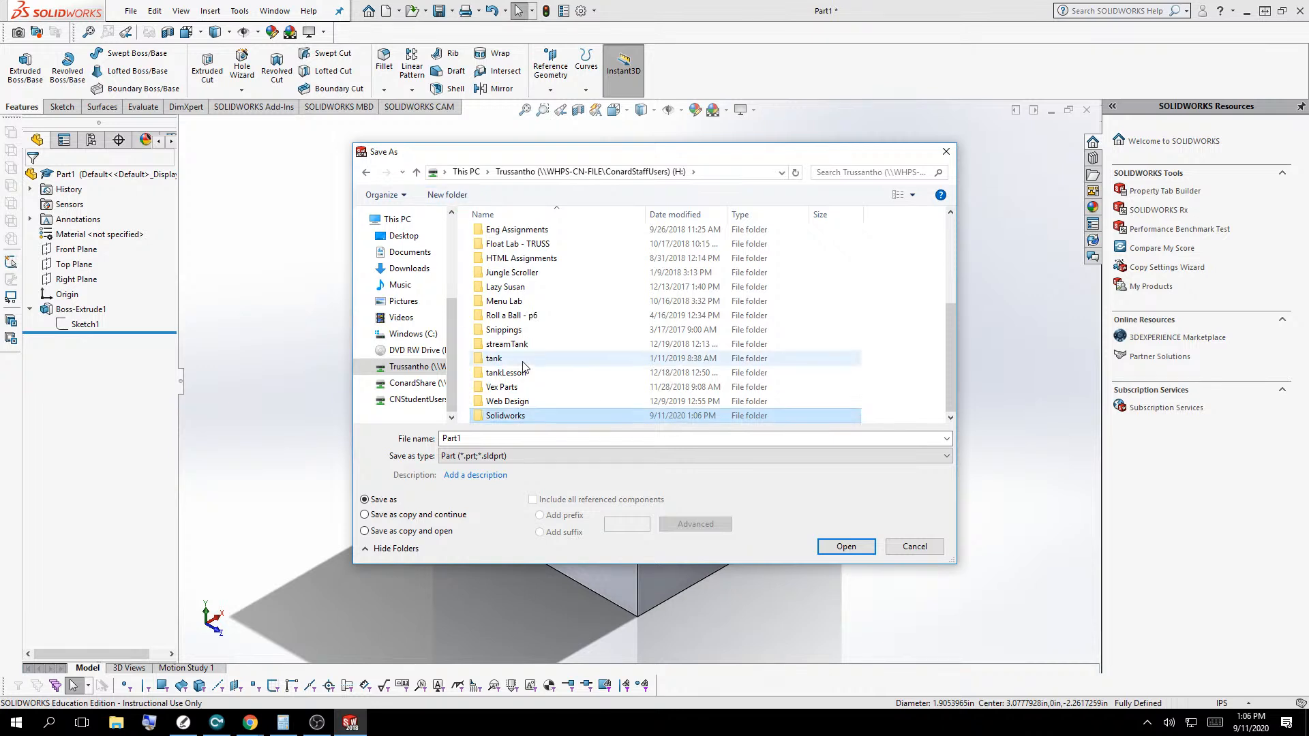
double_click(488, 416)
Step: Name the part file CUBE, save it in the Solidworks folder, and check its full file path
double_click(501, 439)
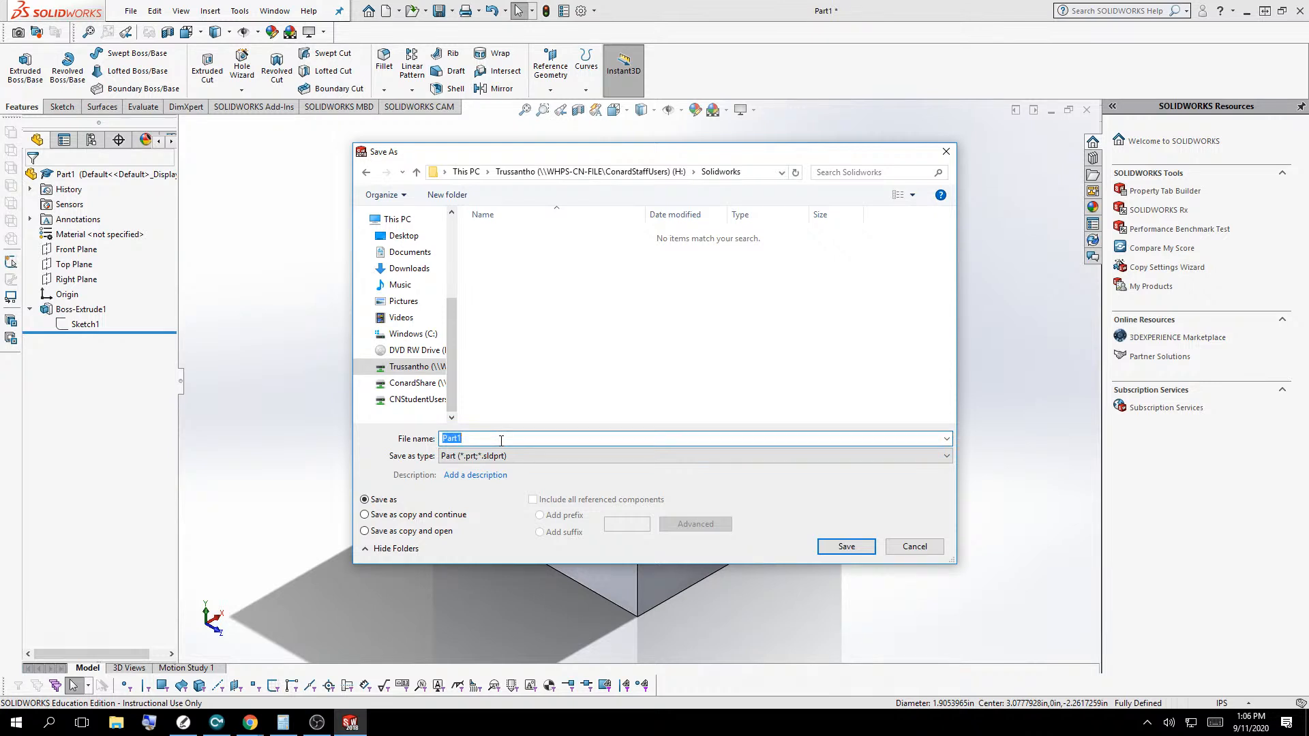
text(Cube)
key(BackSpace)
key(BackSpace)
key(BackSpace)
text(UBE)
click(847, 547)
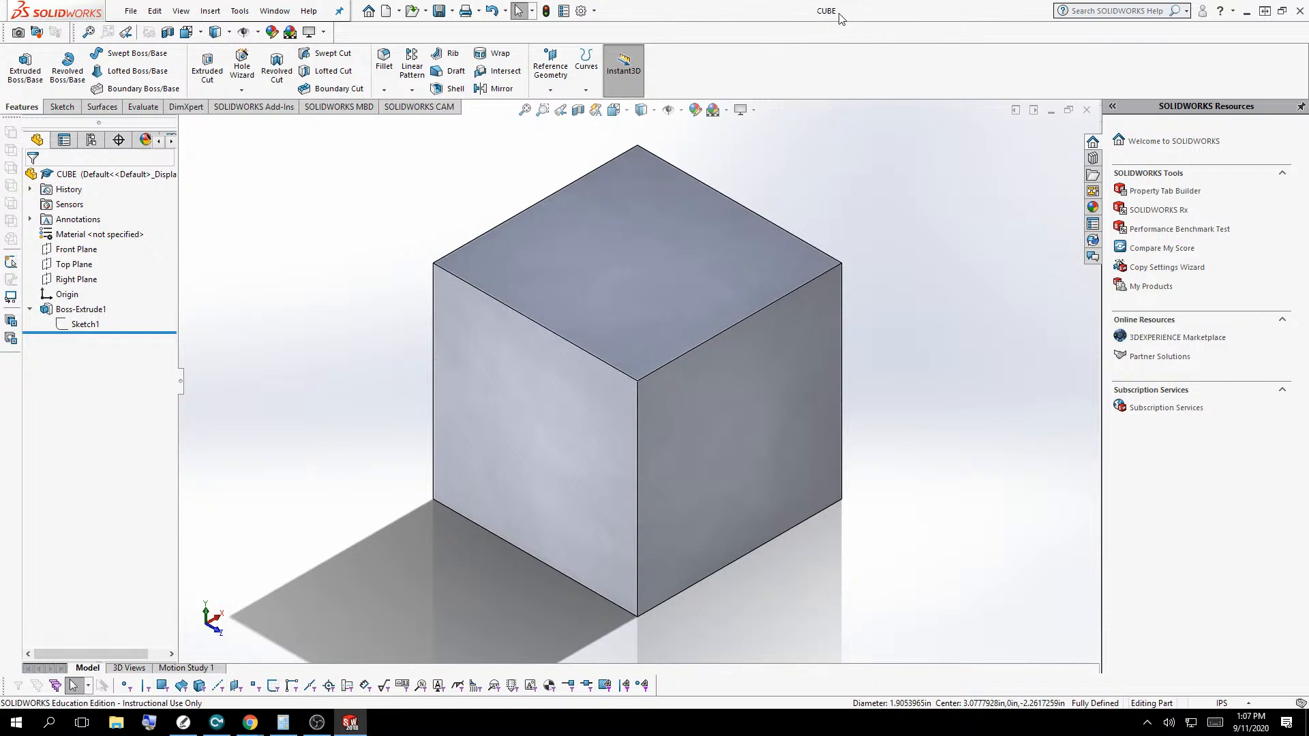
mouse_move(837, 10)
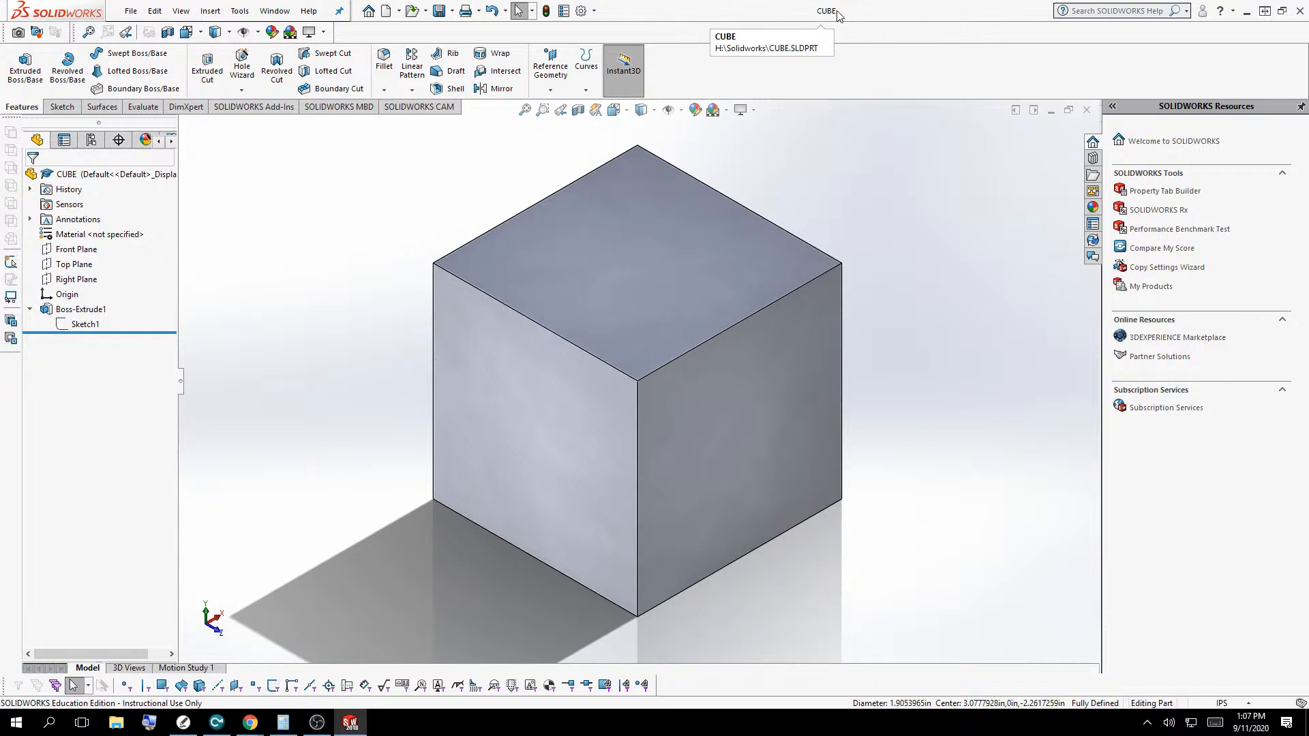